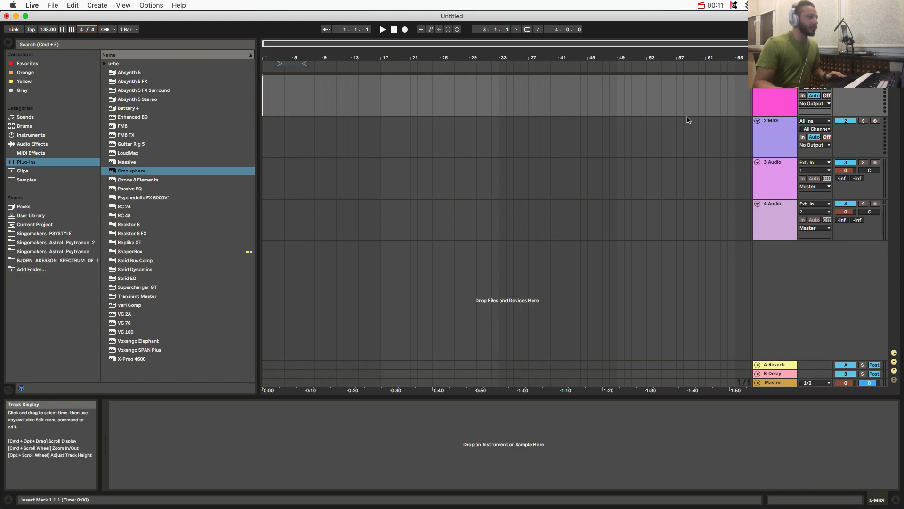
# Move the four-bar loop region to start at bar 1 and load the BJO_Kick_12.wav sample onto the first MIDI track.
pyautogui.moveTo(288, 63); pyautogui.dragTo(257, 62)
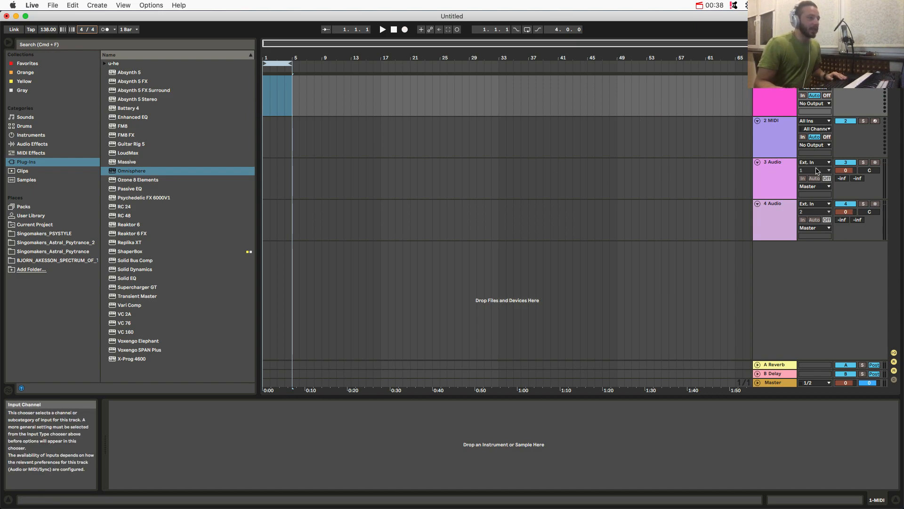
pyautogui.click(774, 94)
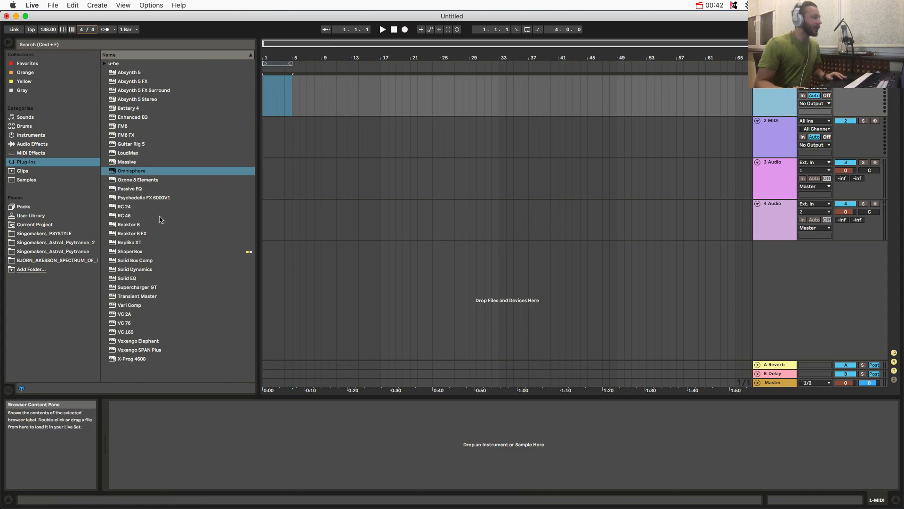
pyautogui.click(61, 261)
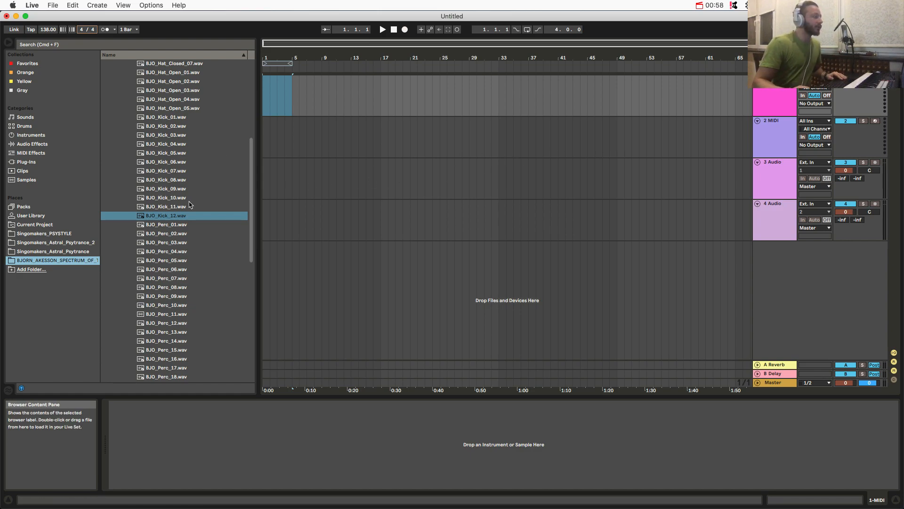
pyautogui.click(170, 220)
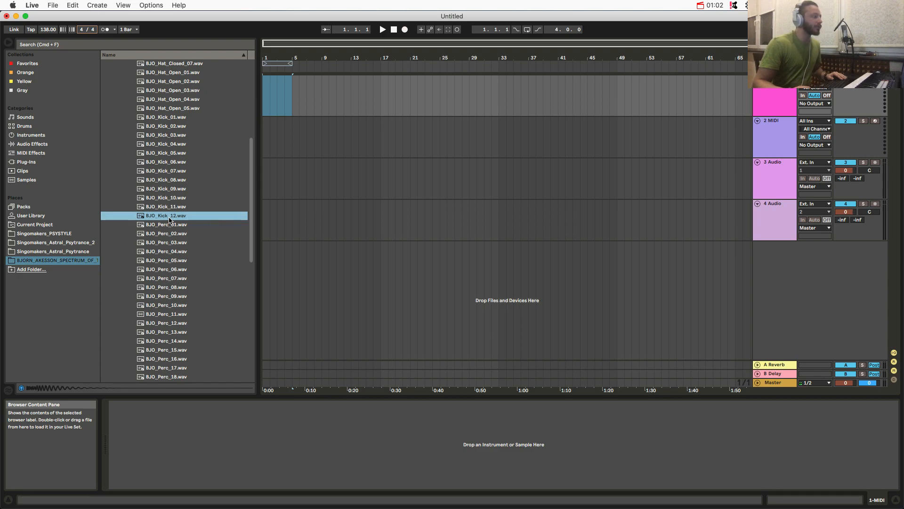
pyautogui.moveTo(170, 219); pyautogui.dragTo(276, 436)
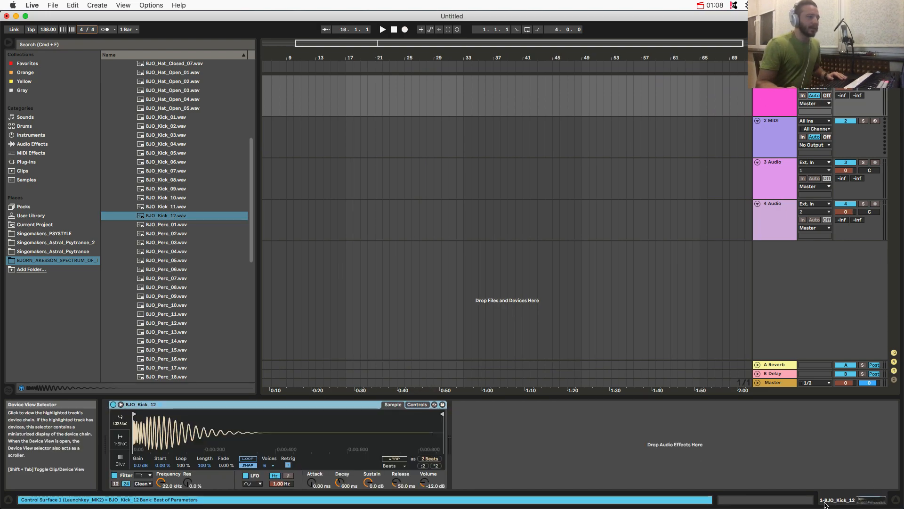
# Rename the first track as Kick and change its track color to red.
pyautogui.moveTo(296, 43); pyautogui.dragTo(263, 44)
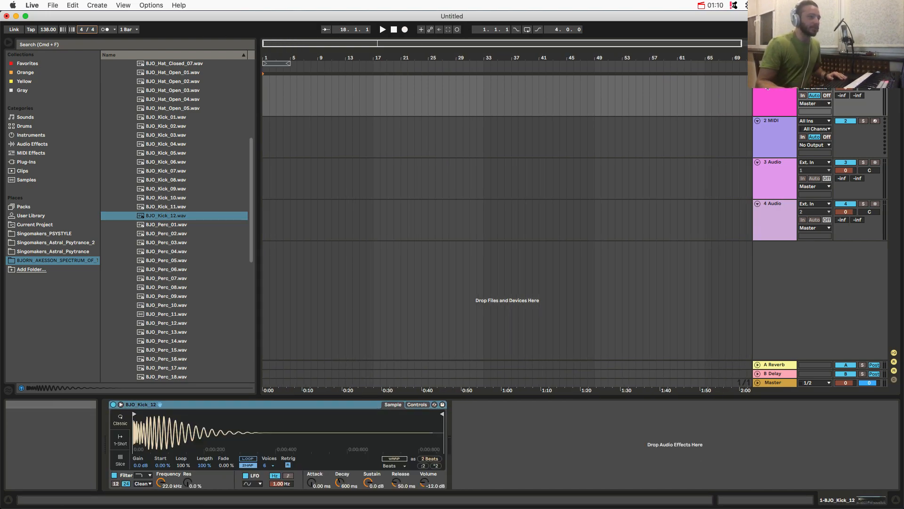
pyautogui.rightClick(766, 88)
pyautogui.click(791, 130)
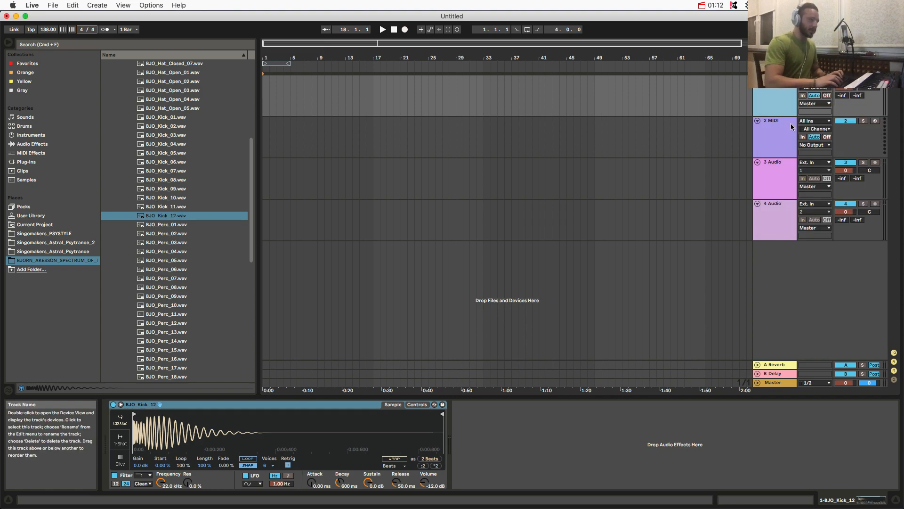
pyautogui.rightClick(781, 108)
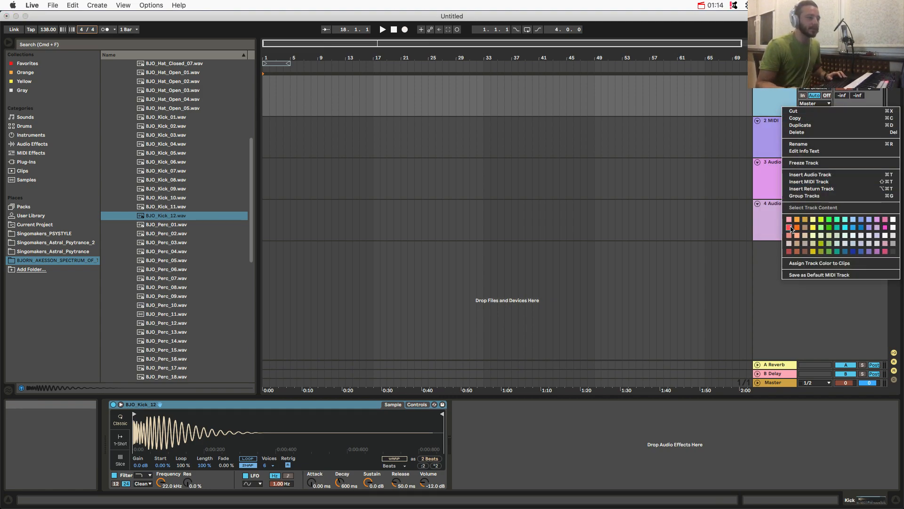
pyautogui.click(789, 227)
# Create an empty MIDI clip spanning bars 1 to 4 on the Kick track and enable arrangement looping.
pyautogui.click(277, 64)
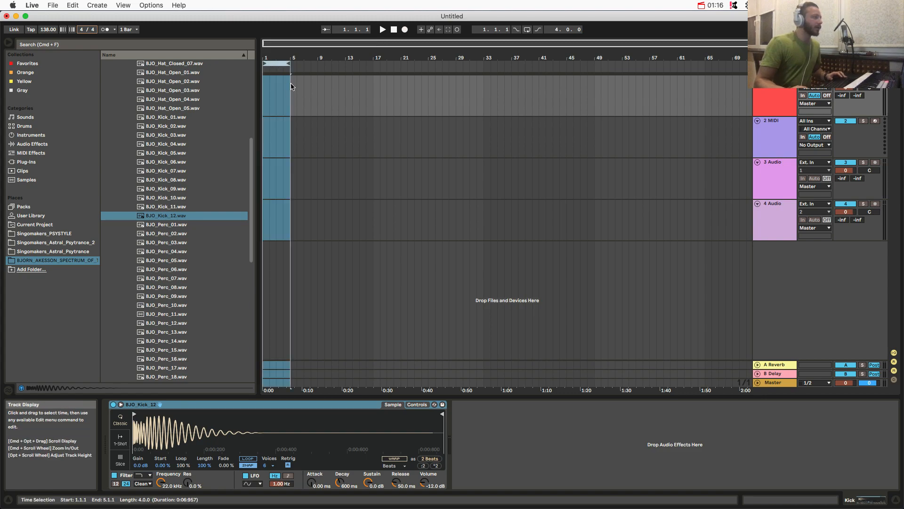
pyautogui.rightClick(292, 87)
pyautogui.click(276, 95)
pyautogui.moveTo(289, 84); pyautogui.dragTo(264, 87)
pyautogui.rightClick(270, 81)
pyautogui.click(330, 153)
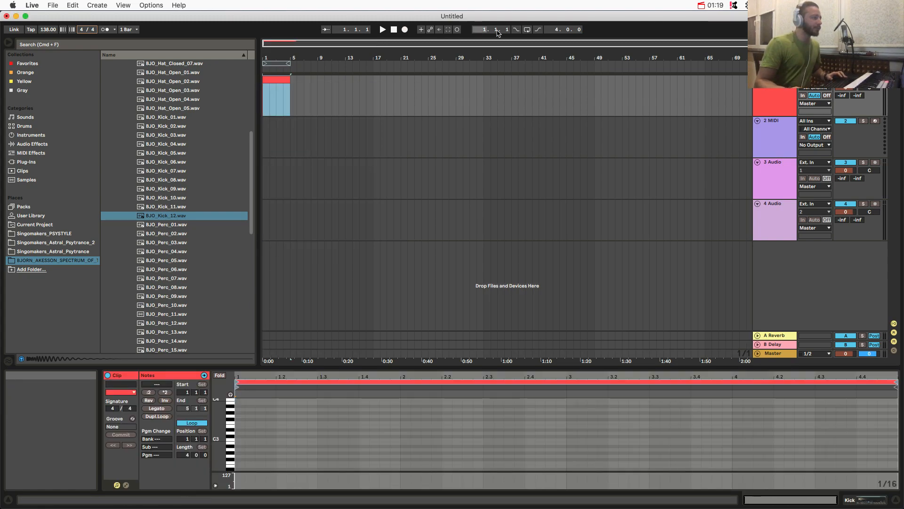
pyautogui.click(527, 30)
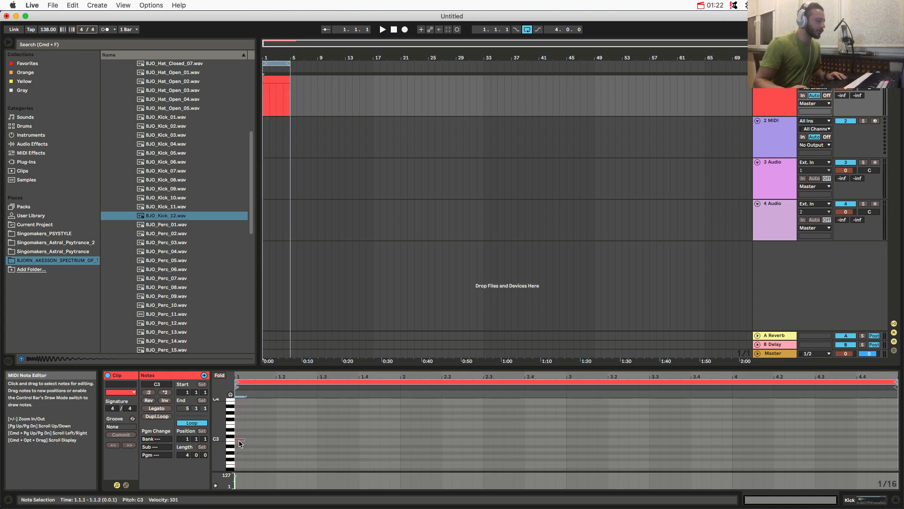
# Fill the four-bar Kick clip with quarter-note C3 hits, one on every beat, and play the loop.
pyautogui.doubleClick(250, 439)
pyautogui.moveTo(255, 442); pyautogui.dragTo(277, 439)
pyautogui.click(279, 438)
pyautogui.press('super+a')
pyautogui.press('super+d')
pyautogui.press('super+a')
pyautogui.press('super+d')
pyautogui.press('super+d')
pyautogui.press('super+d')
pyautogui.press('super+d')
pyautogui.press('super+d')
pyautogui.press('super+d')
pyautogui.press('super+d')
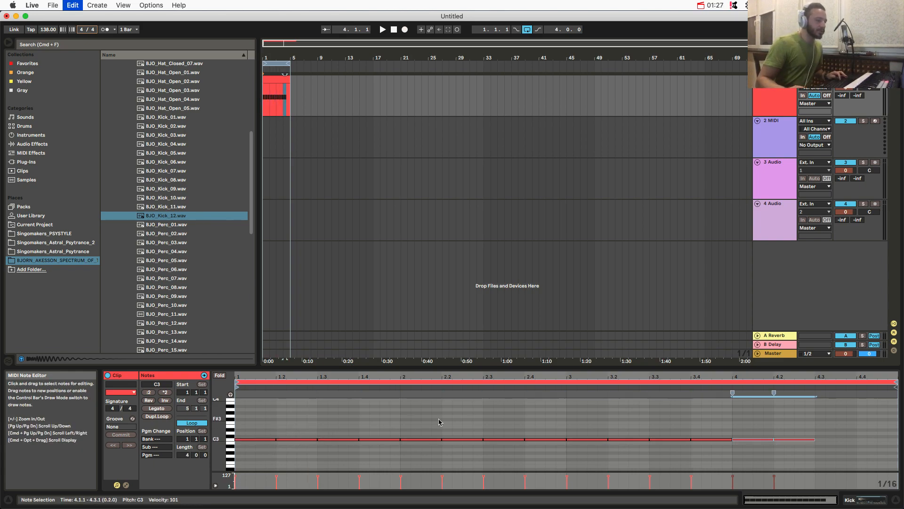
pyautogui.click(711, 417)
pyautogui.press('super+a')
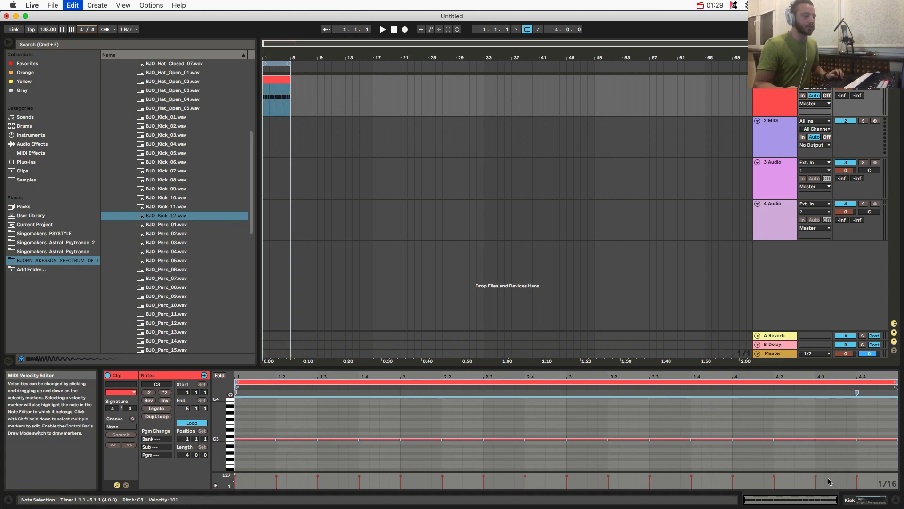
pyautogui.press('space')
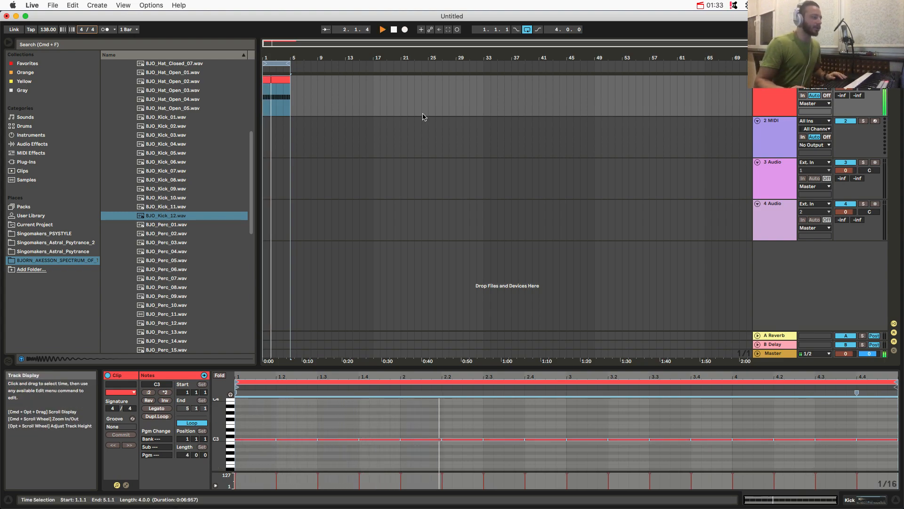
# Add the ShaperBox plug-in after the kick sampler and set its volume loop length to 1/4.
pyautogui.hotkey('shift', 'Tab')
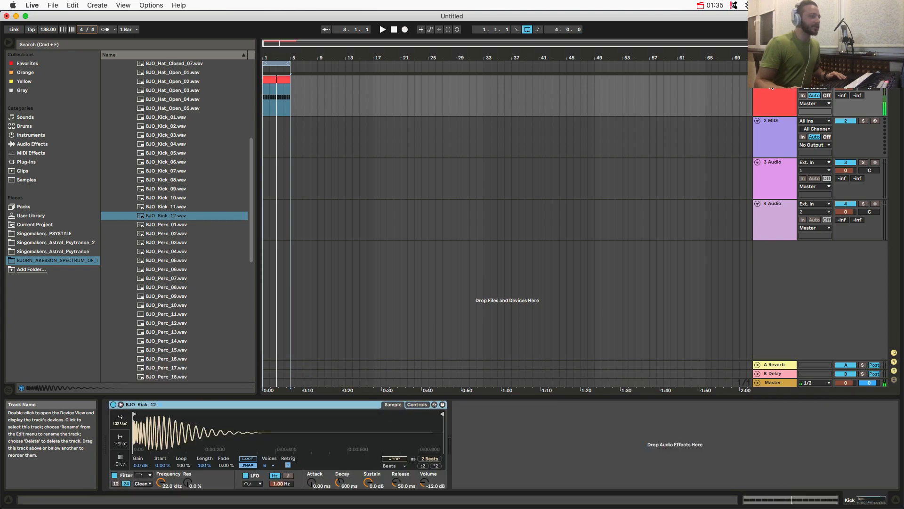
pyautogui.moveTo(252, 176); pyautogui.dragTo(252, 99)
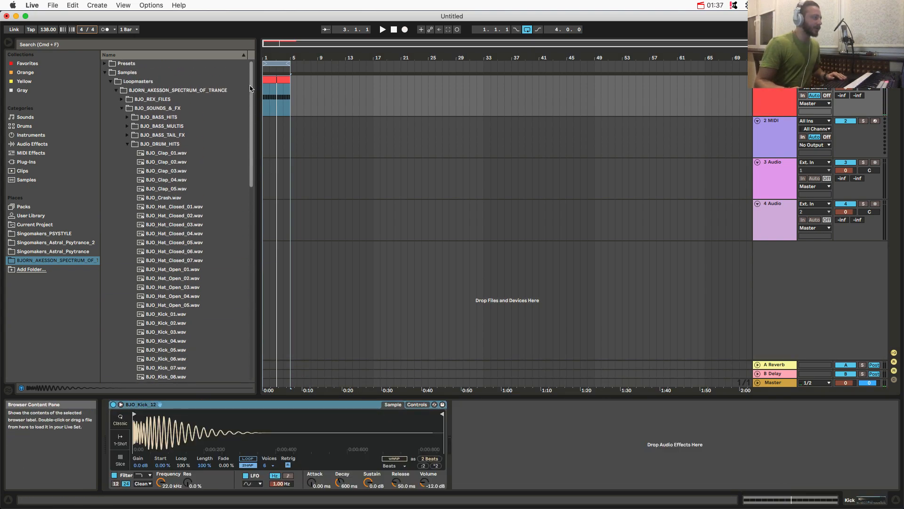
pyautogui.click(26, 161)
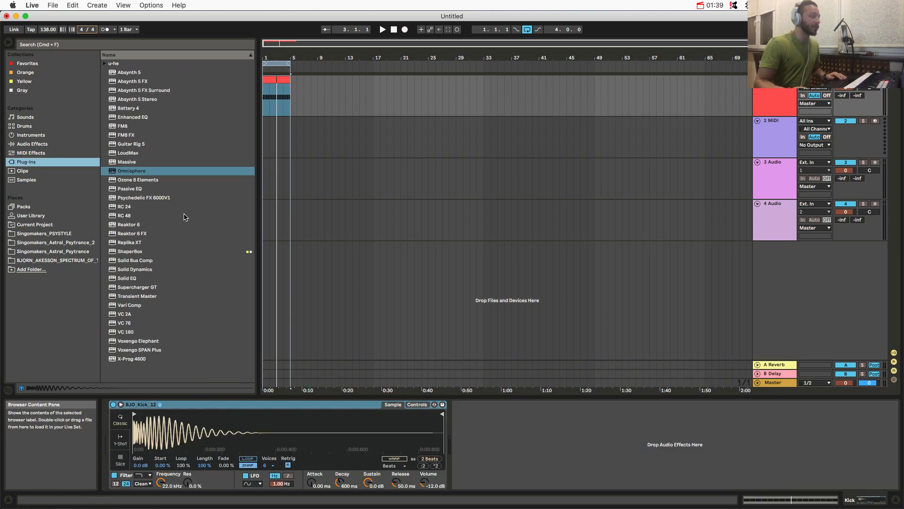
pyautogui.click(126, 252)
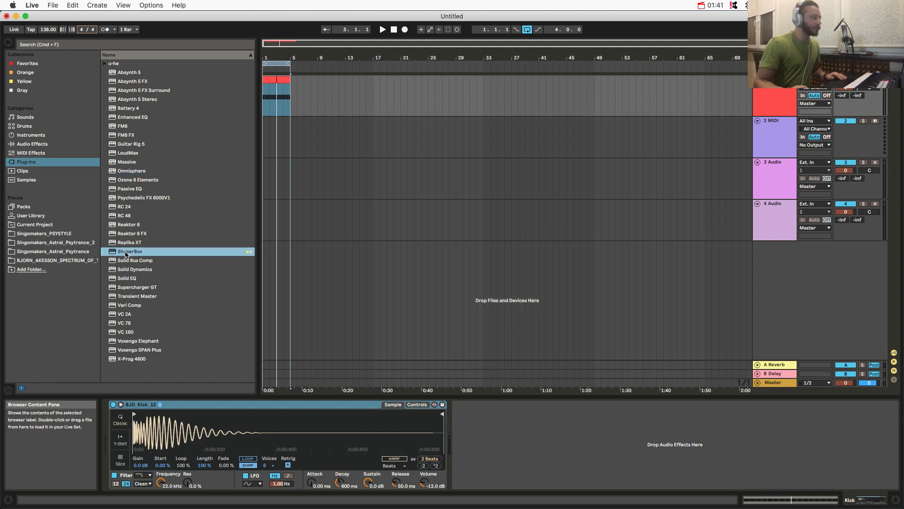
pyautogui.moveTo(226, 283); pyautogui.dragTo(504, 430)
pyautogui.click(493, 197)
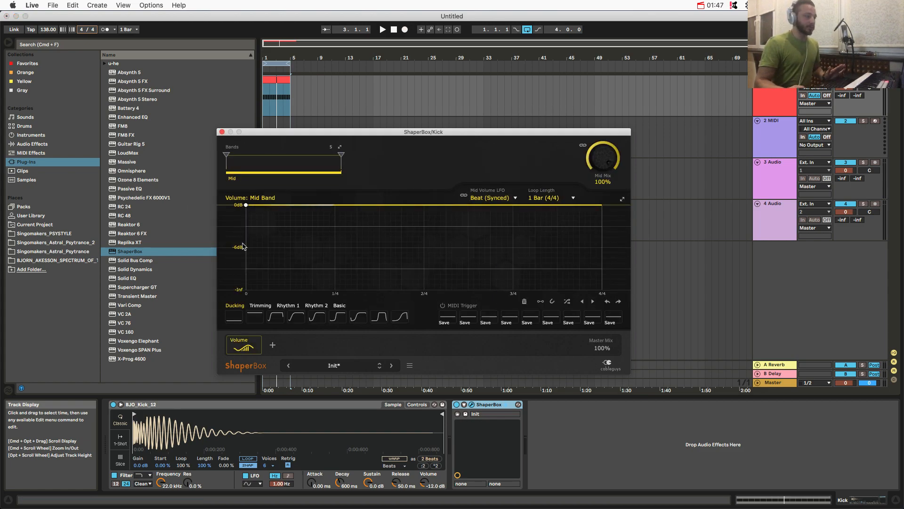
pyautogui.click(546, 198)
pyautogui.click(548, 274)
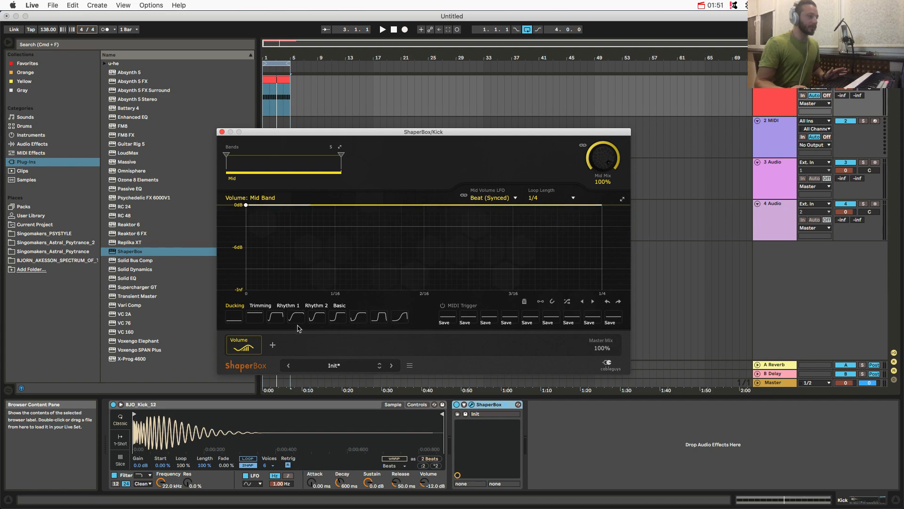
# Play the kick through ShaperBox to show its waveform, stop playback, and apply the Trimming 2 volume curve.
pyautogui.press('space')
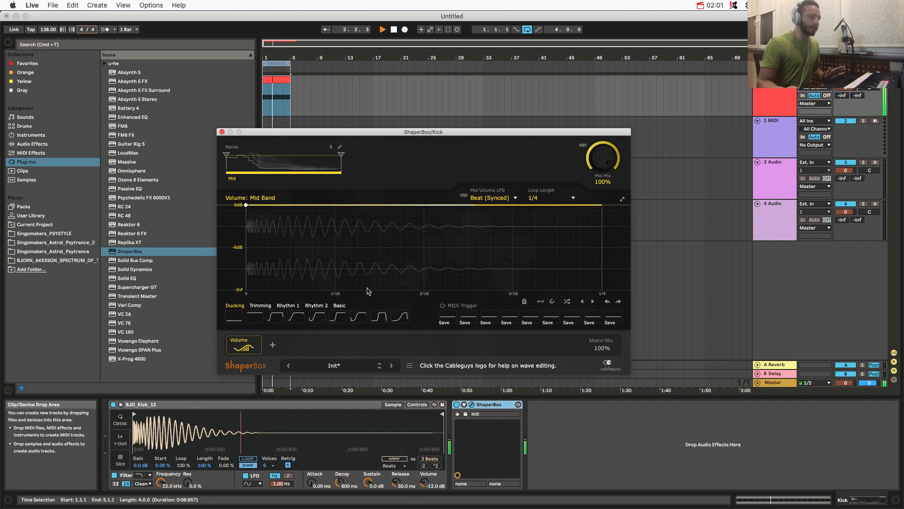
pyautogui.press('space')
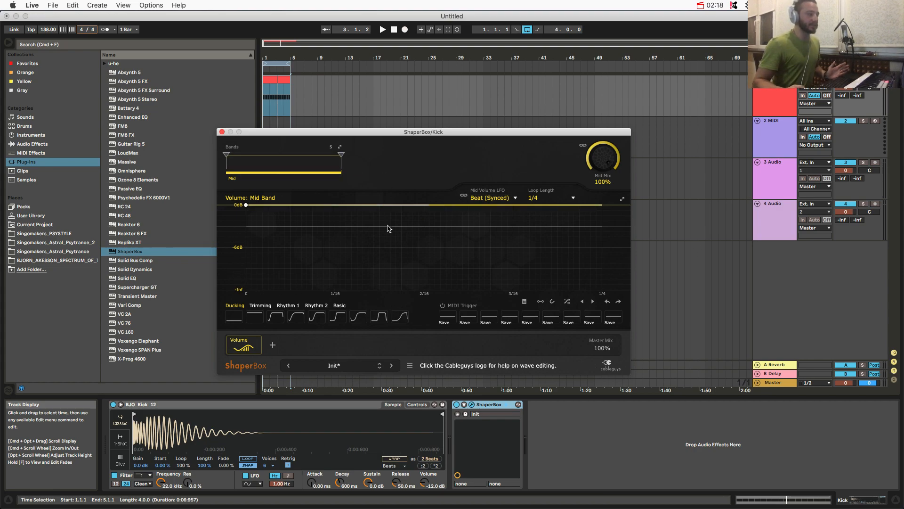
pyautogui.click(261, 305)
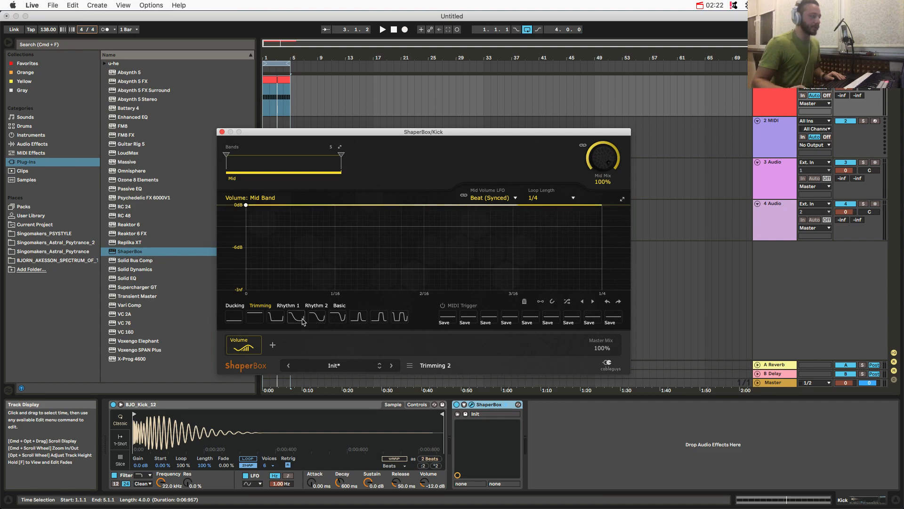
pyautogui.click(297, 319)
# Compare the playing kick with ShaperBox bypassed and active, close the plug-in window, and stop playback.
pyautogui.press('space')
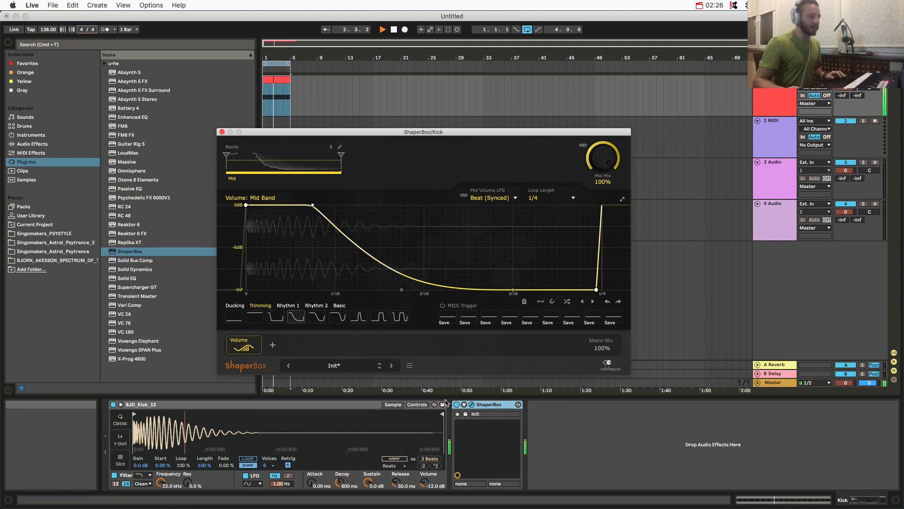
pyautogui.click(456, 406)
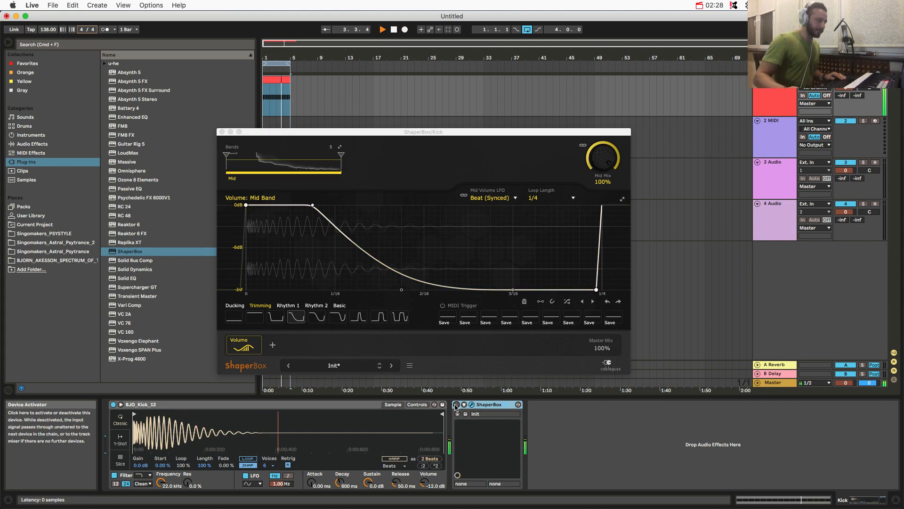
pyautogui.click(456, 405)
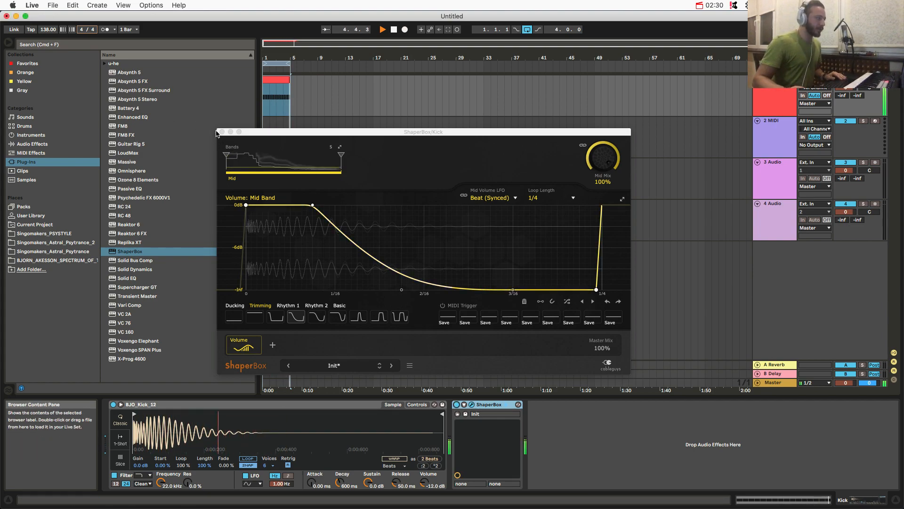
pyautogui.click(363, 132)
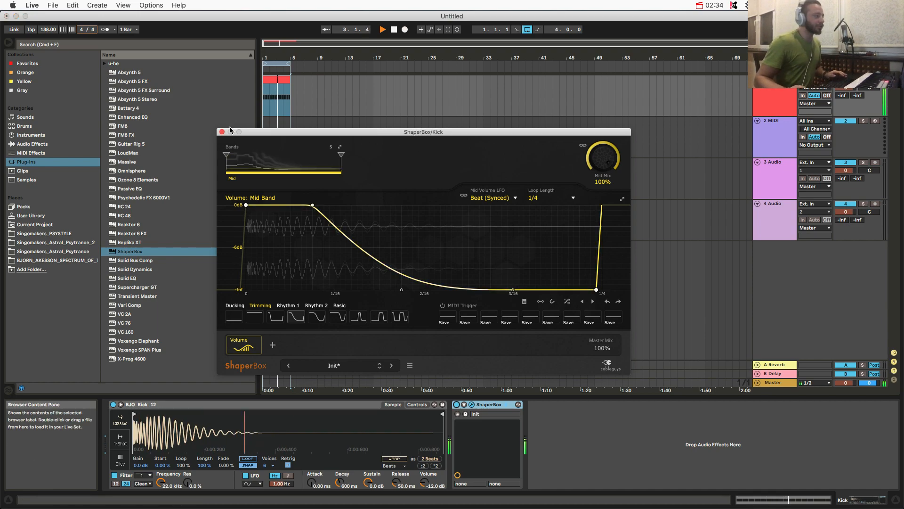
pyautogui.click(223, 132)
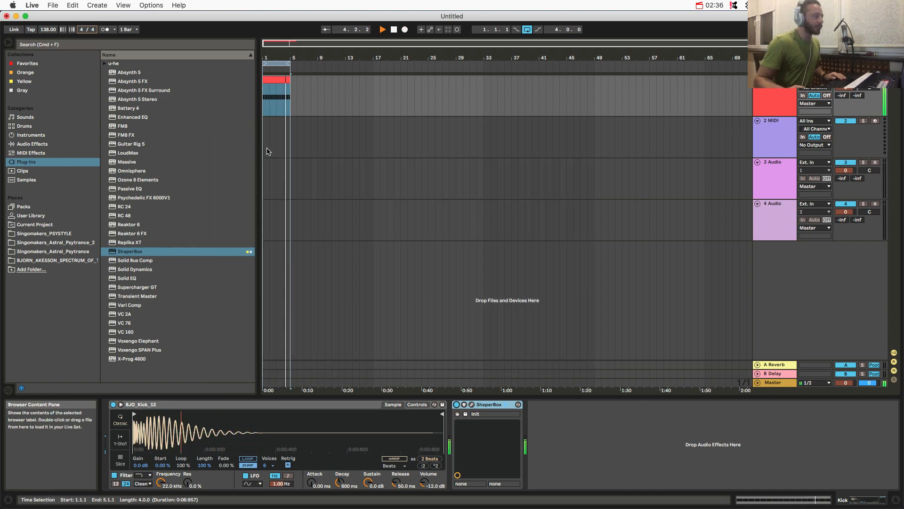
pyautogui.click(267, 141)
pyautogui.press('space')
pyautogui.click(263, 133)
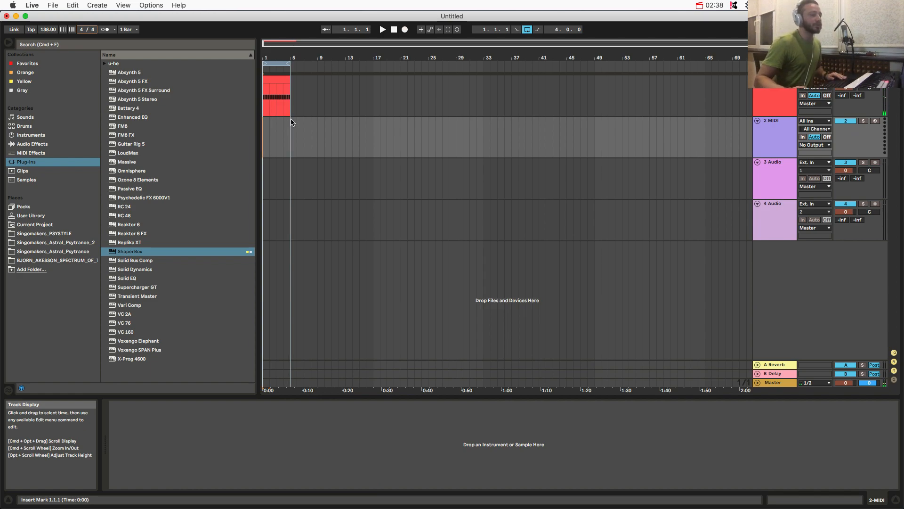
# Add EQ Eight after ShaperBox on the Kick track and turn off its first filter band.
pyautogui.click(774, 104)
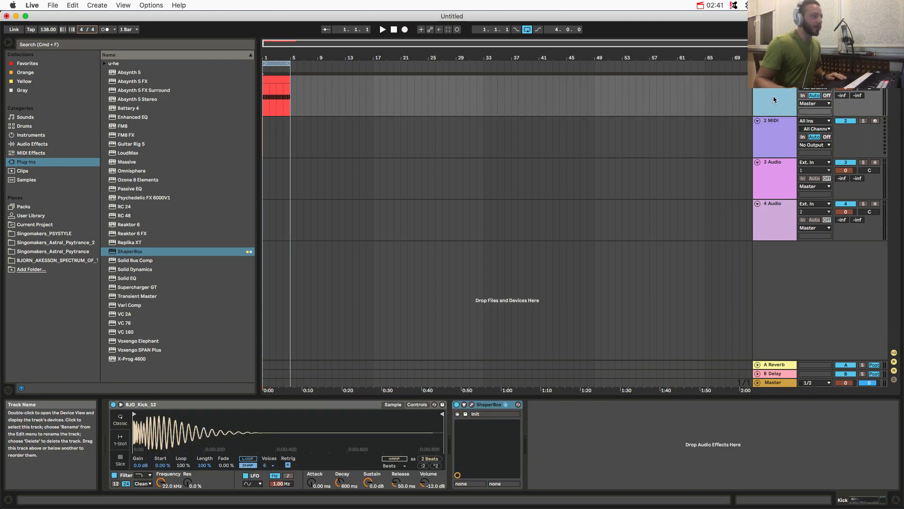
pyautogui.click(27, 146)
pyautogui.scroll(3, 128, 190)
pyautogui.moveTo(119, 154); pyautogui.dragTo(552, 420)
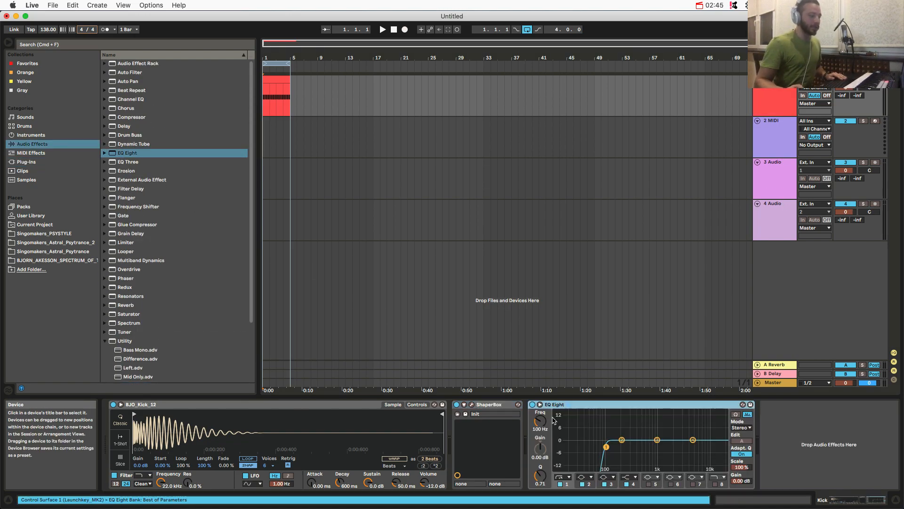
pyautogui.click(559, 482)
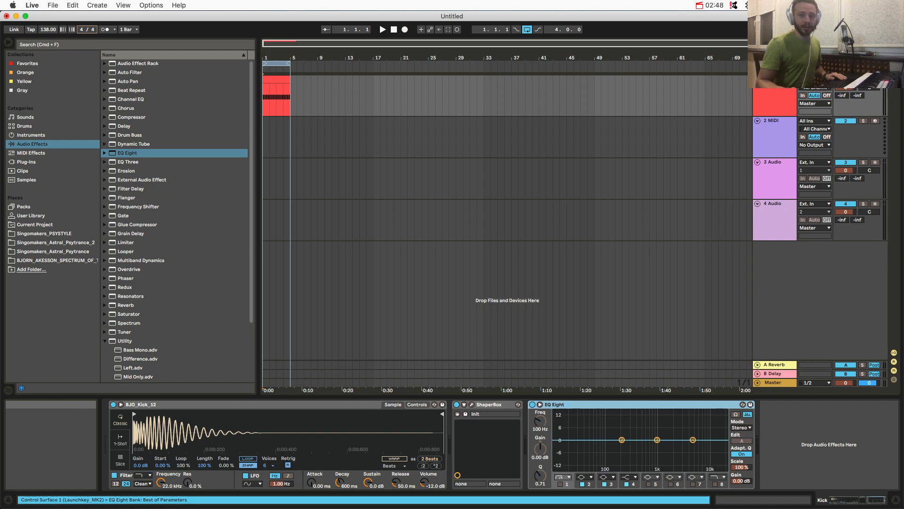
# Switch to Preview and examine the C note frequencies for octaves 2 and 3 in the Note Frequency Chart.
pyautogui.press('super+Tab')
pyautogui.moveTo(405, 73); pyautogui.dragTo(357, 80)
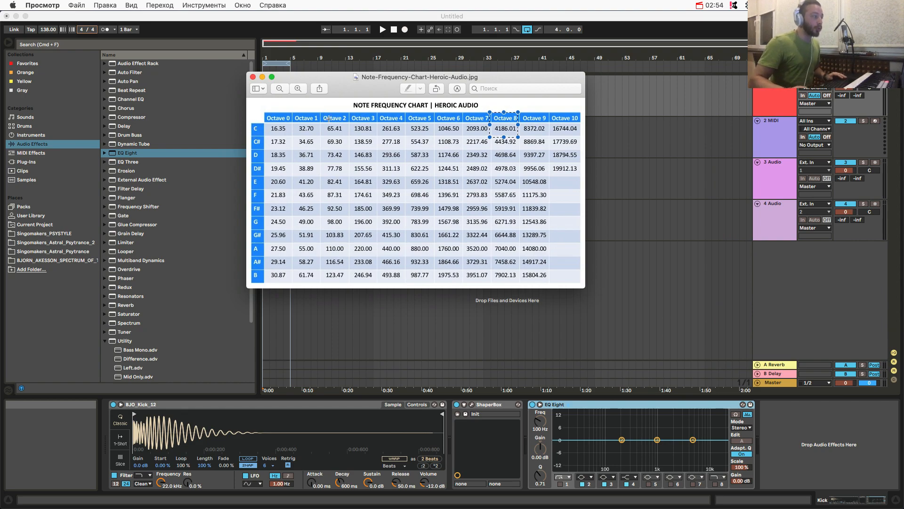
pyautogui.moveTo(319, 112); pyautogui.dragTo(349, 136)
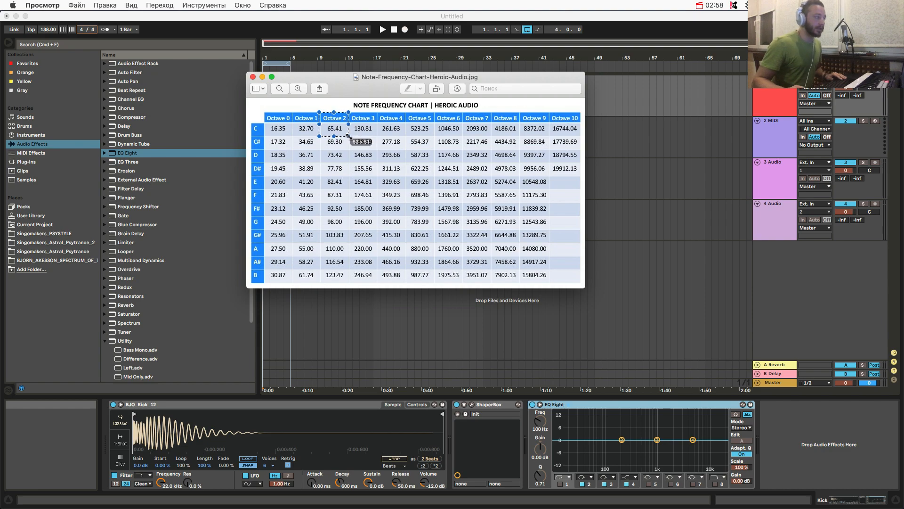
pyautogui.click(363, 127)
pyautogui.moveTo(347, 112); pyautogui.dragTo(377, 135)
pyautogui.click(385, 116)
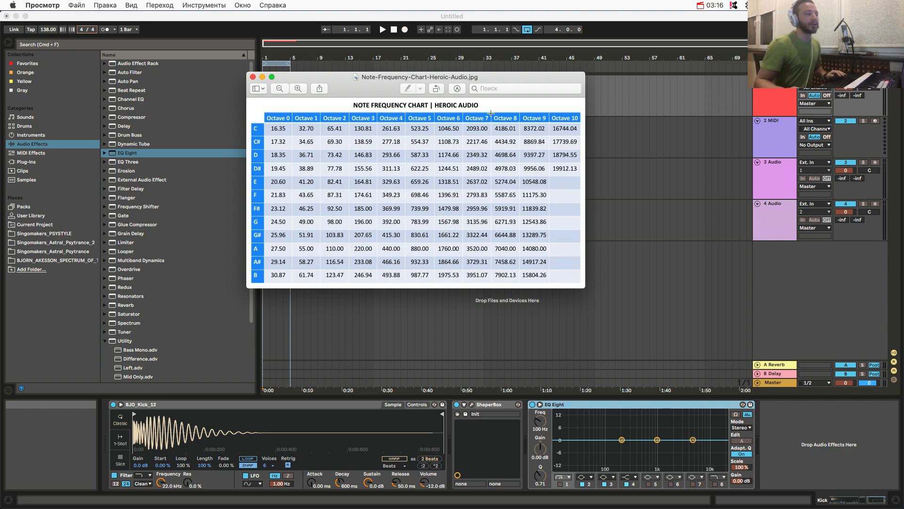
# Mark the C note frequency for octave 8 in the Note Frequency Chart and minimize the chart.
pyautogui.moveTo(490, 113)
pyautogui.mouseDown()
pyautogui.moveTo(542, 145)
pyautogui.moveTo(520, 135)
pyautogui.mouseUp()
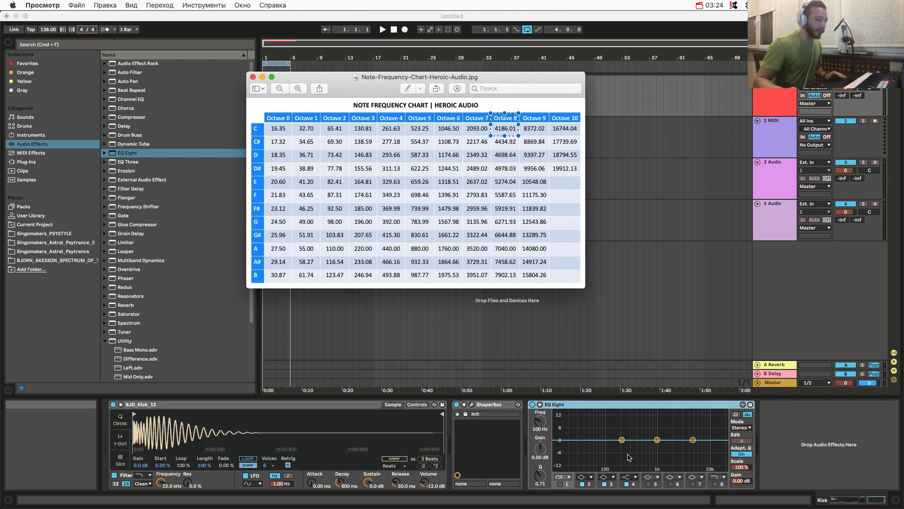
pyautogui.press('super+m')
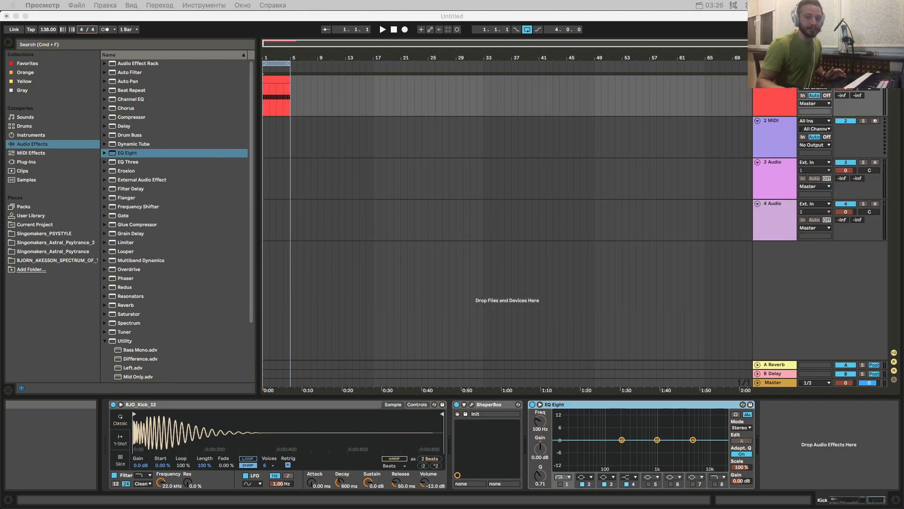
# Switch back to Ableton Live and boost EQ Eight's second band by 5.95 dB at 65.4 Hz.
pyautogui.click(623, 443)
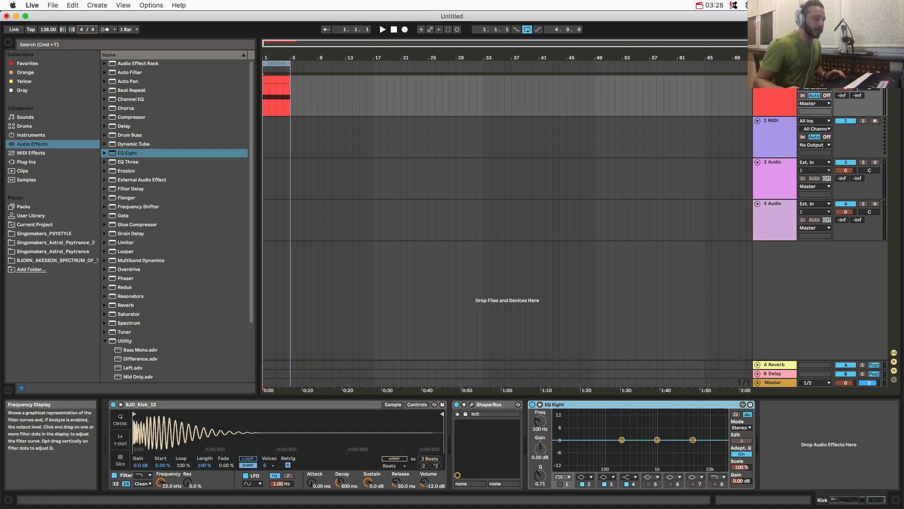
pyautogui.click(622, 440)
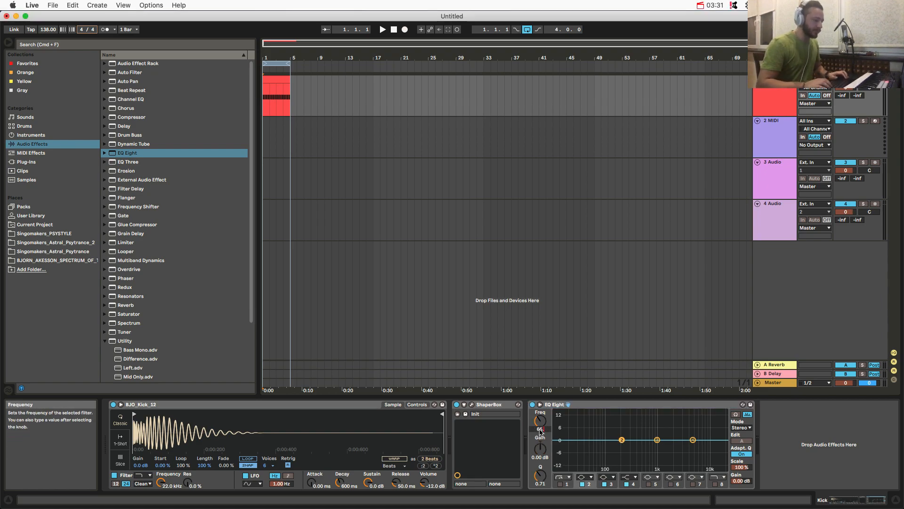
pyautogui.moveTo(541, 449); pyautogui.dragTo(540, 435)
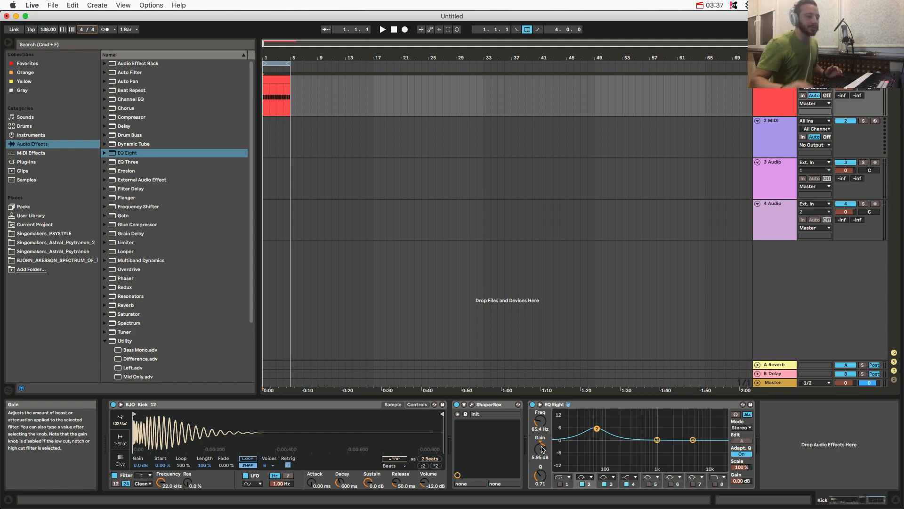
# Cut EQ Eight's third band at 130.8 Hz with a Q of 4.81, and boost the fourth band by 4.76 dB at 4.19 kHz.
pyautogui.click(657, 440)
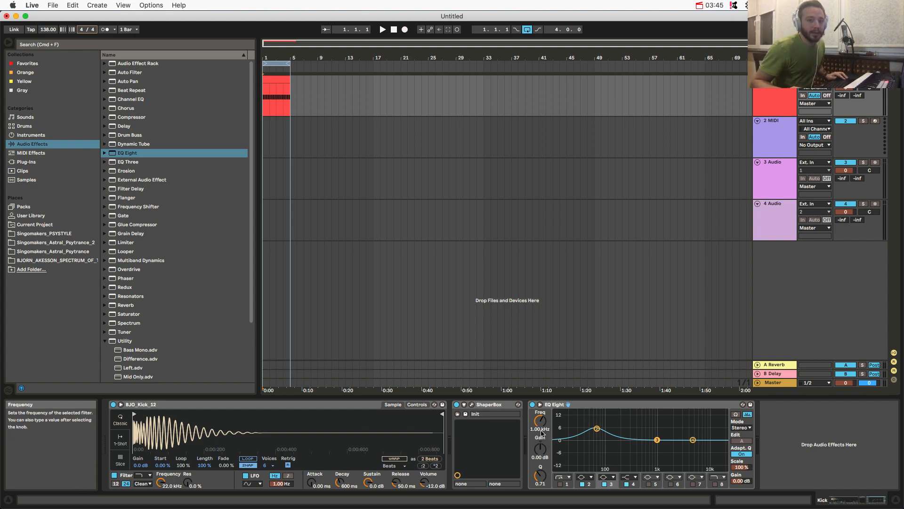
pyautogui.write('130.8')
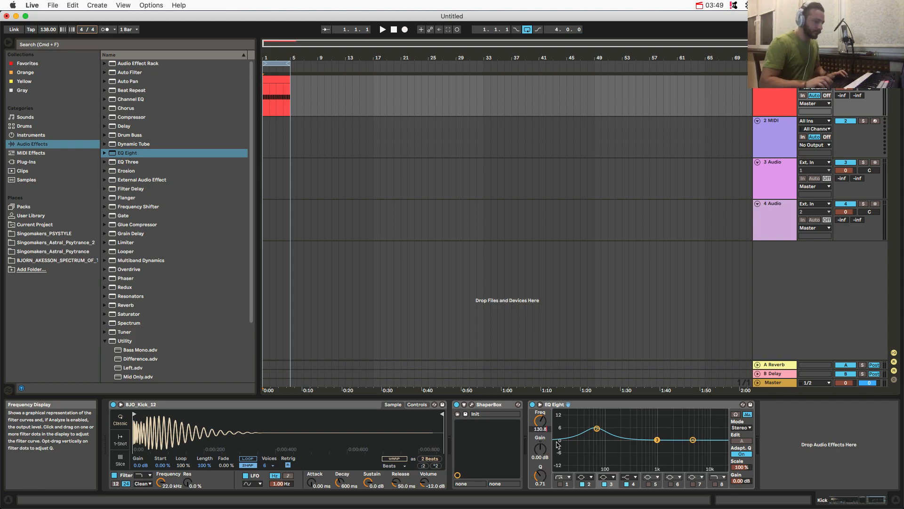
pyautogui.moveTo(540, 449)
pyautogui.mouseDown()
pyautogui.moveTo(541, 463)
pyautogui.moveTo(544, 452)
pyautogui.mouseUp()
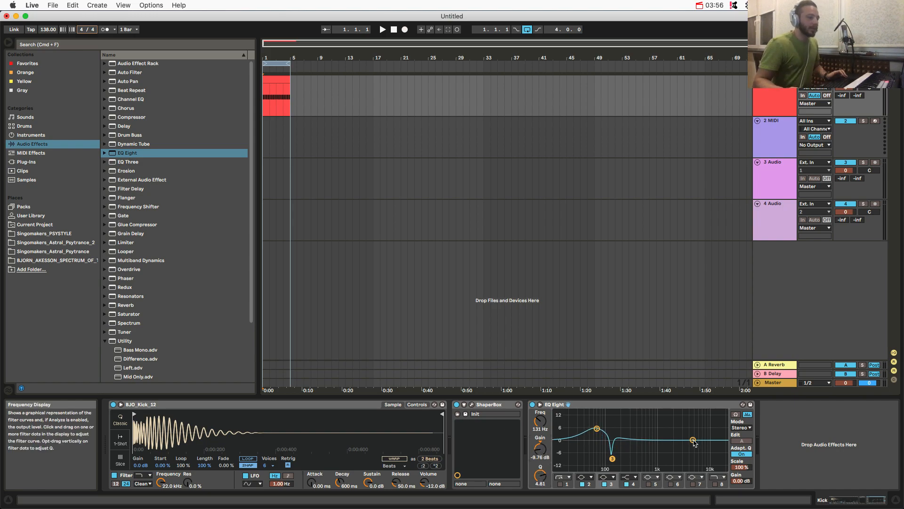
pyautogui.click(693, 440)
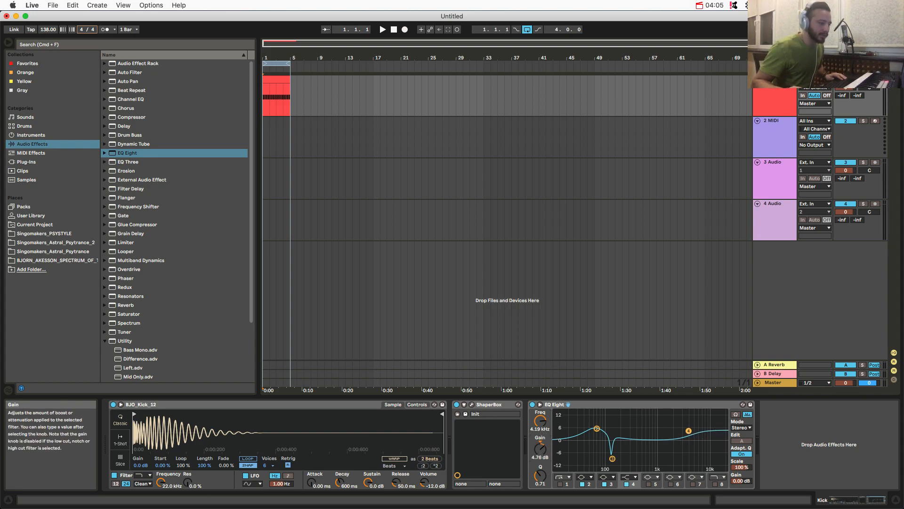
# Play the kick from the start of the clip and compare it with EQ Eight bypassed and active.
pyautogui.click(266, 93)
pyautogui.press('space')
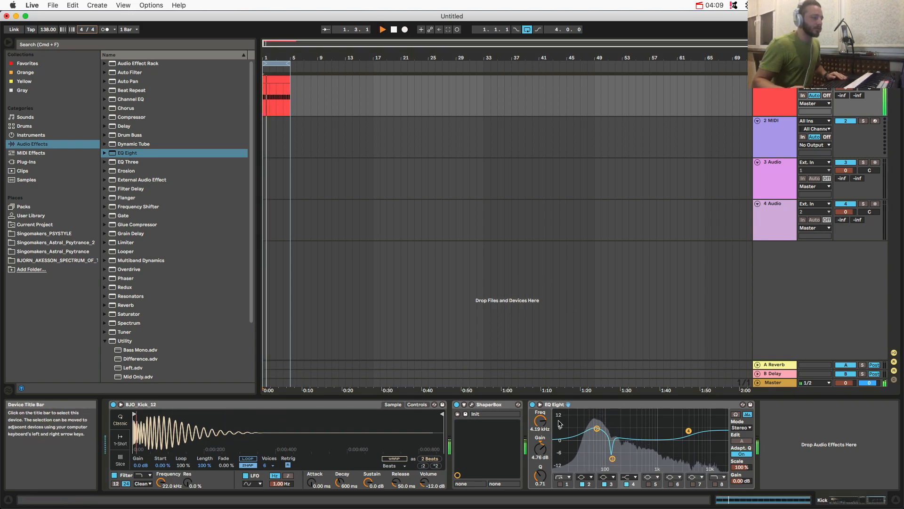
pyautogui.click(532, 406)
pyautogui.click(533, 406)
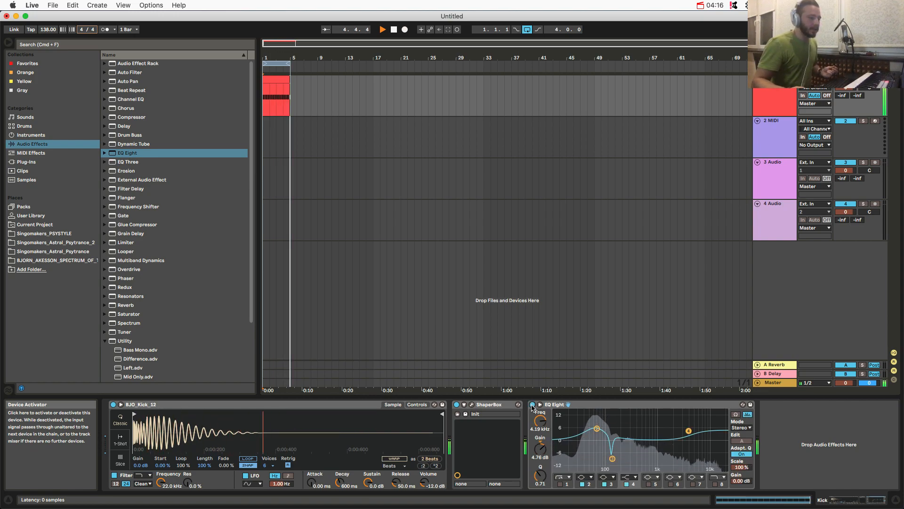
# Slightly soften EQ Eight's third-band cut, set the fourth band's gain to 4.52 dB, and compare the kick with the EQ bypassed and active.
pyautogui.click(612, 458)
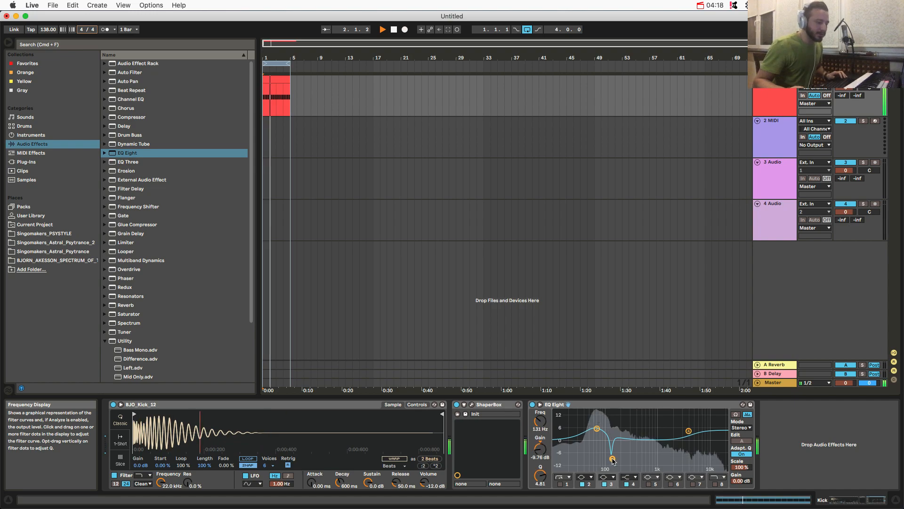
pyautogui.doubleClick(540, 449)
pyautogui.moveTo(541, 449); pyautogui.dragTo(541, 468)
pyautogui.click(597, 429)
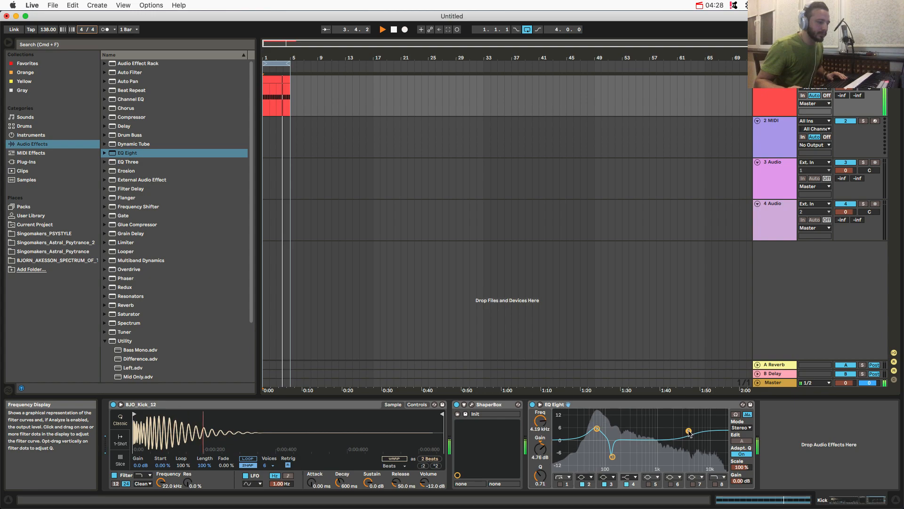
pyautogui.moveTo(689, 431); pyautogui.dragTo(689, 435)
pyautogui.moveTo(540, 449); pyautogui.dragTo(541, 442)
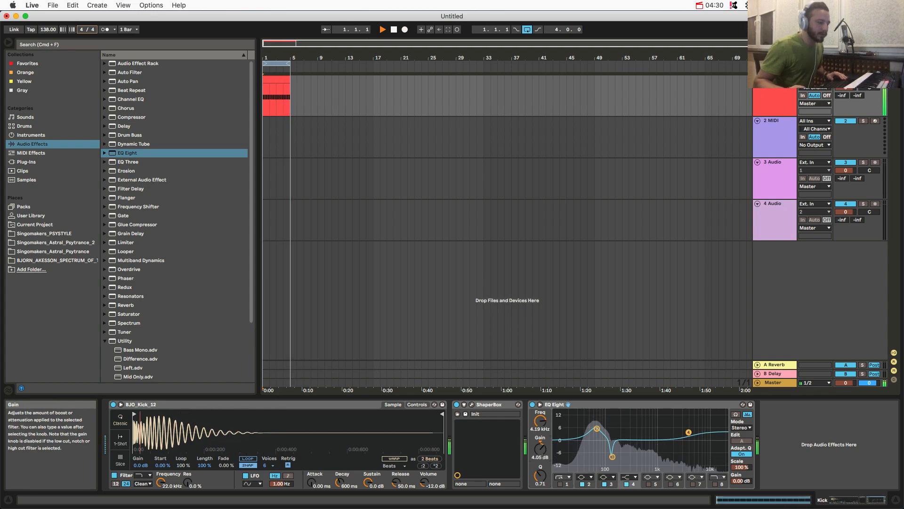
pyautogui.click(532, 405)
pyautogui.click(532, 405)
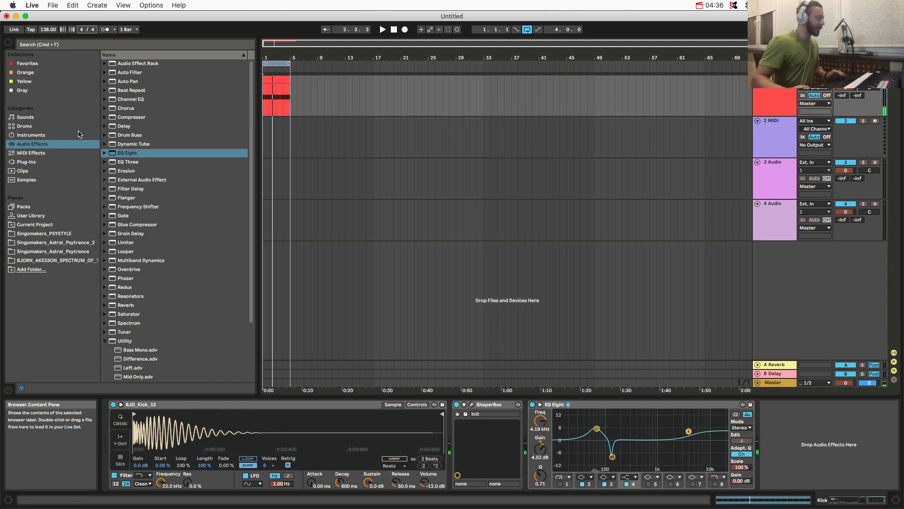
# Add the Generic Compressor preset after EQ Eight on the Kick track and play the kick through it.
pyautogui.click(105, 117)
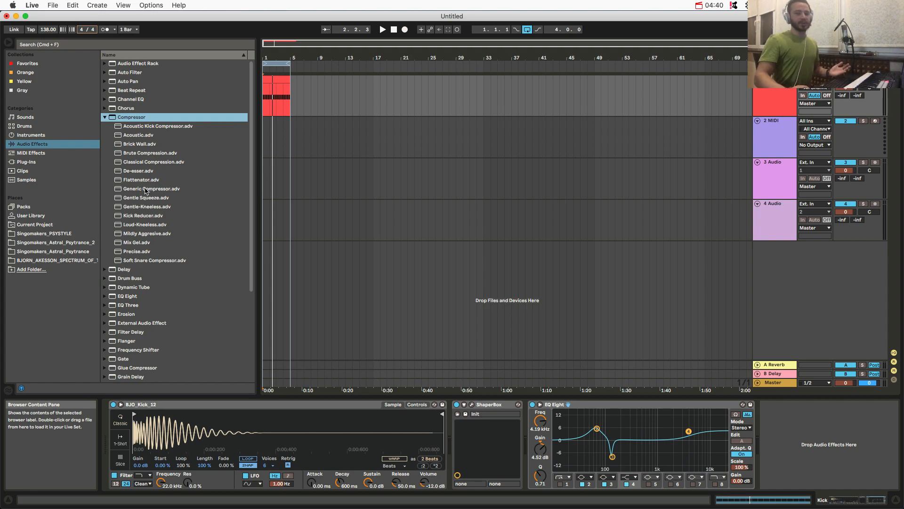
pyautogui.moveTo(144, 191); pyautogui.dragTo(827, 464)
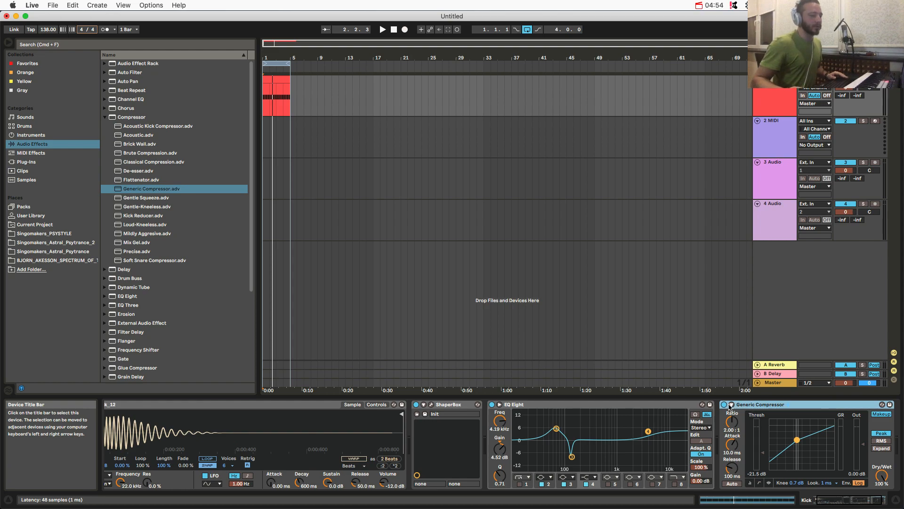
pyautogui.press('space')
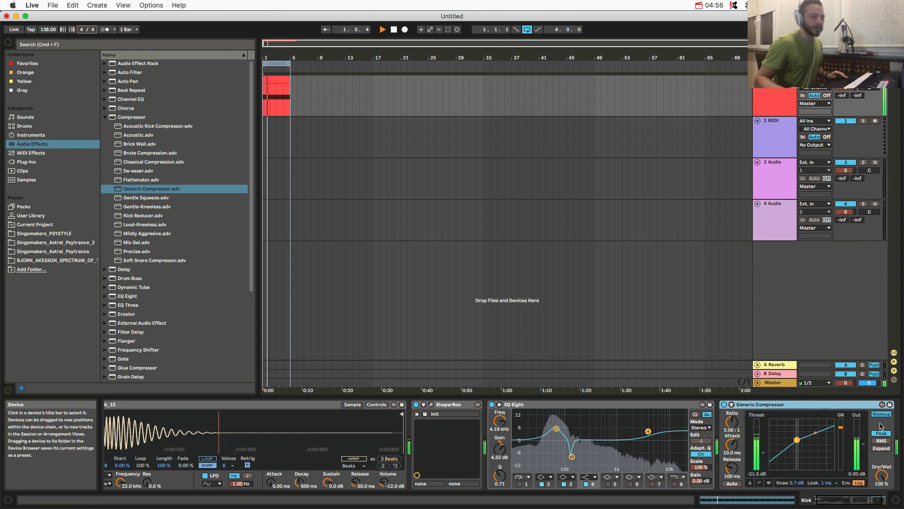
pyautogui.press('space')
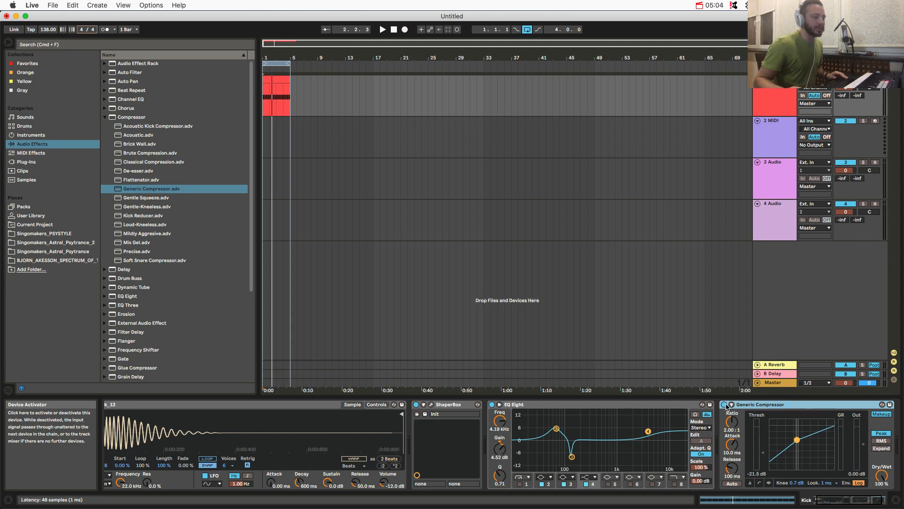
pyautogui.press('space')
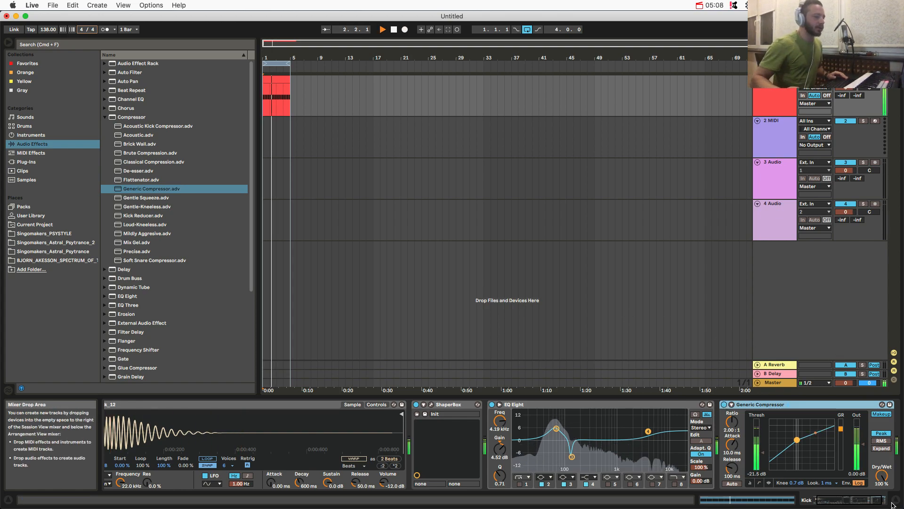
# Add Utility's Mono preset after the Generic Compressor on the Kick track.
pyautogui.click(858, 502)
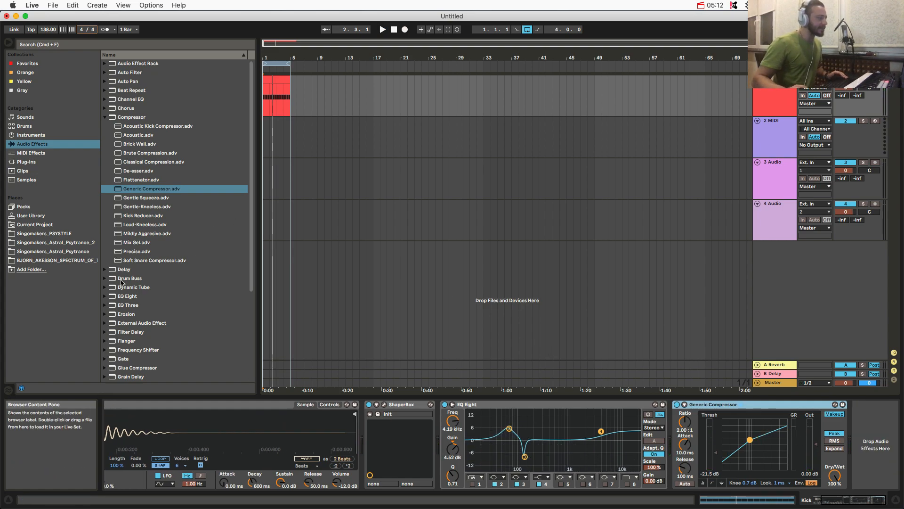
pyautogui.scroll(-5, 140, 307)
pyautogui.scroll(-1, 133, 311)
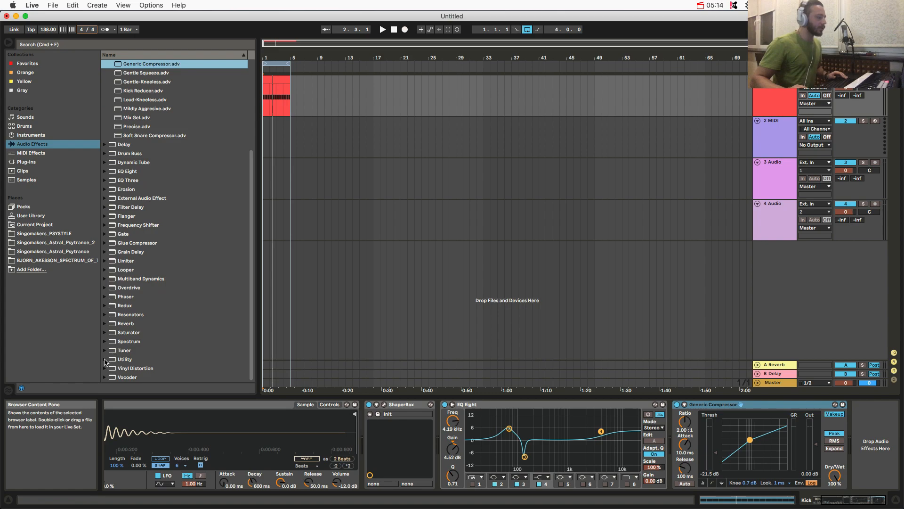
pyautogui.click(105, 360)
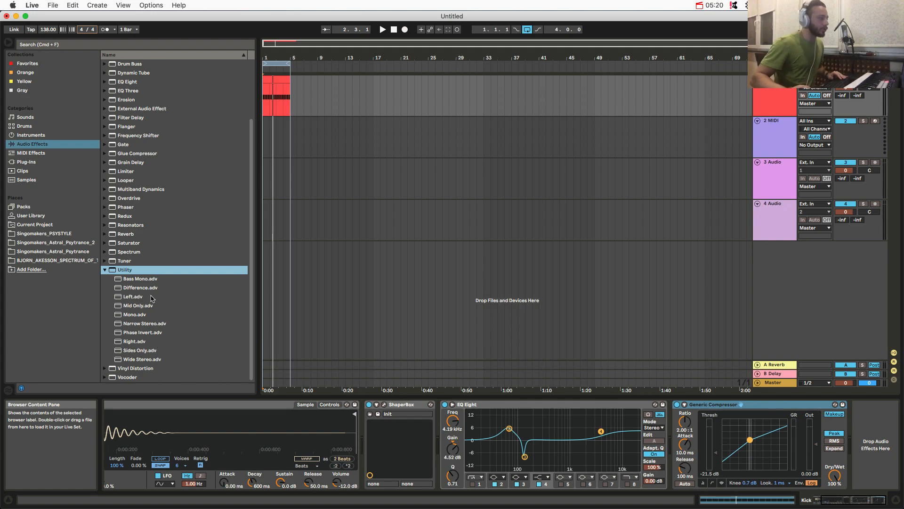
pyautogui.moveTo(133, 316); pyautogui.dragTo(879, 450)
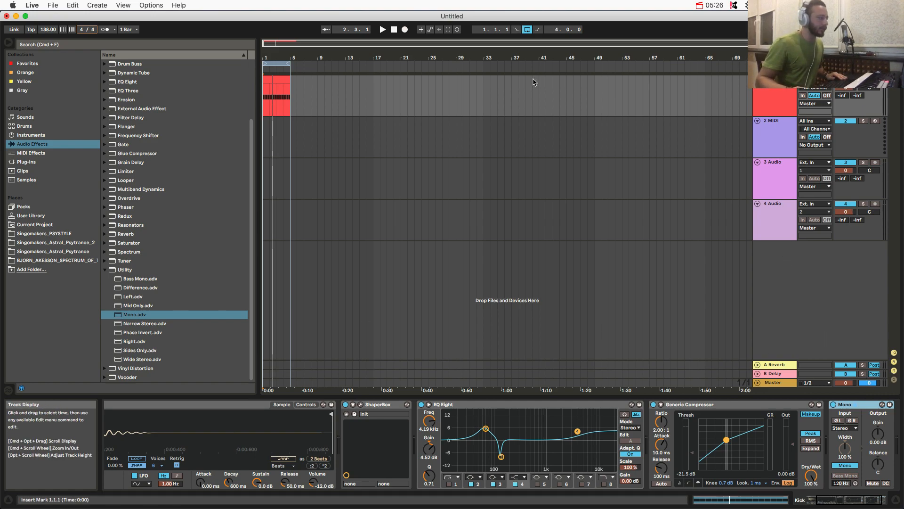
# Play the kick from the clip's start through the complete device chain and stop playback.
pyautogui.click(265, 98)
pyautogui.press('space')
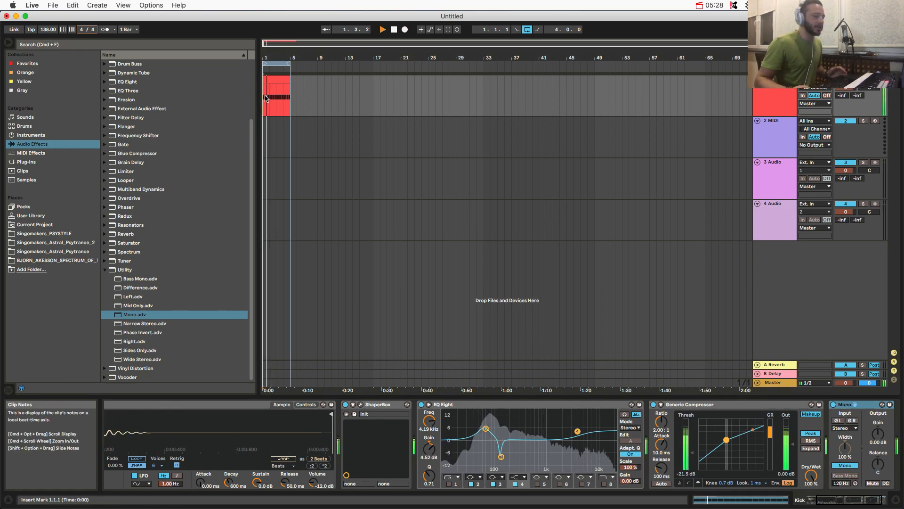
pyautogui.press('space')
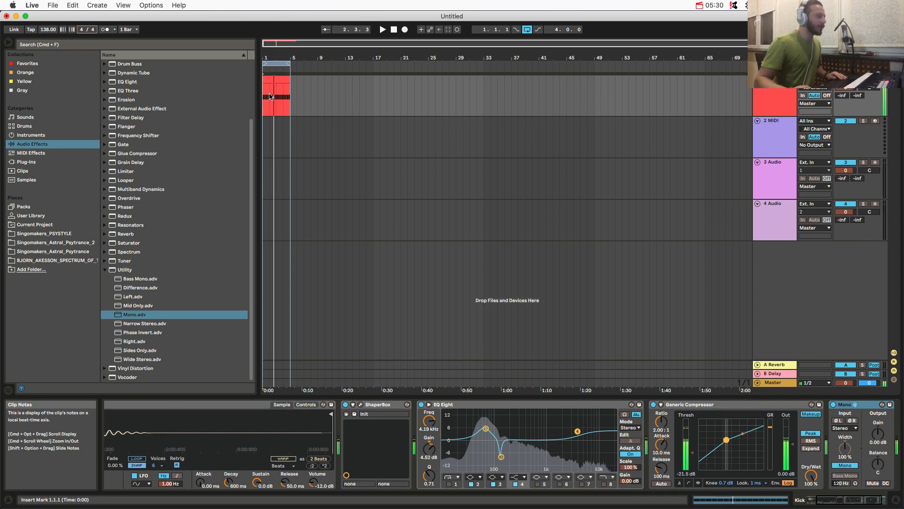
pyautogui.moveTo(860, 498); pyautogui.dragTo(838, 498)
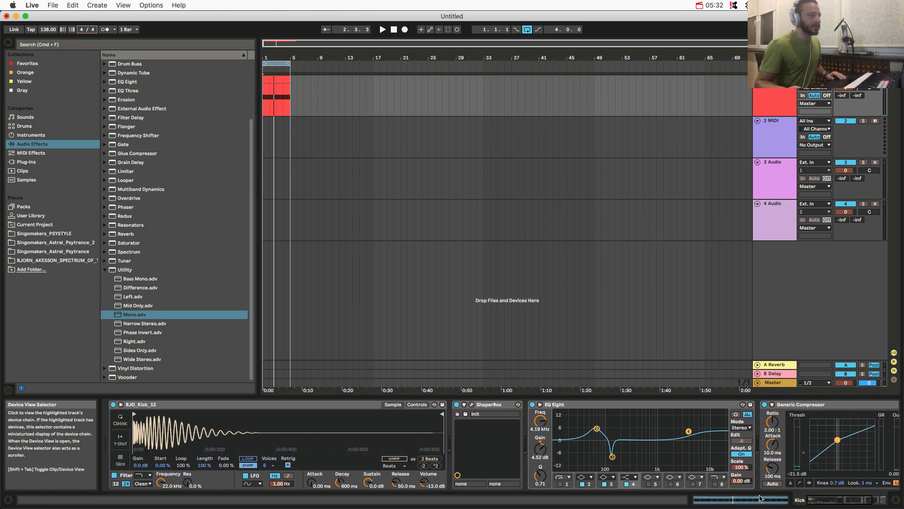
# Remove the two empty audio tracks below the 2 MIDI track.
pyautogui.click(278, 62)
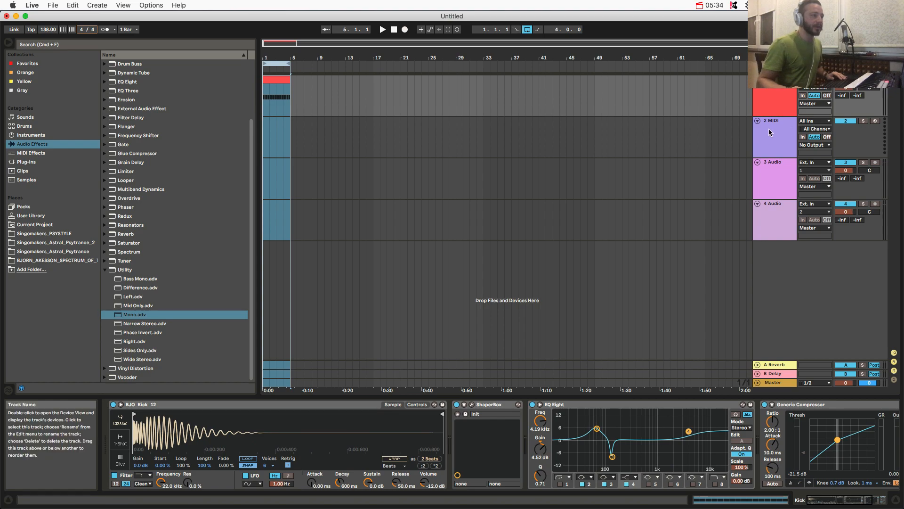
pyautogui.click(787, 172)
pyautogui.rightClick(780, 173)
pyautogui.click(776, 179)
pyautogui.rightClick(777, 171)
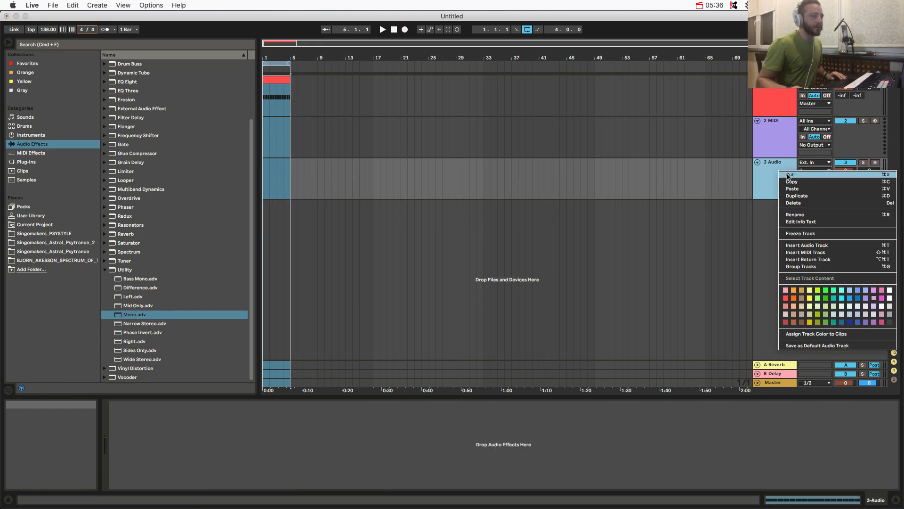
pyautogui.click(786, 172)
# Rename the 2 MIDI track as Bass.
pyautogui.rightClick(775, 128)
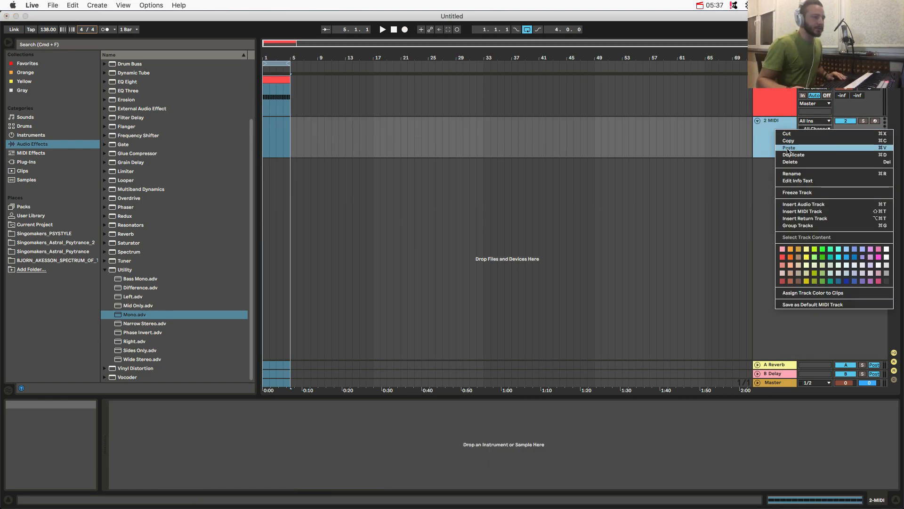
pyautogui.click(791, 173)
pyautogui.write('Bass')
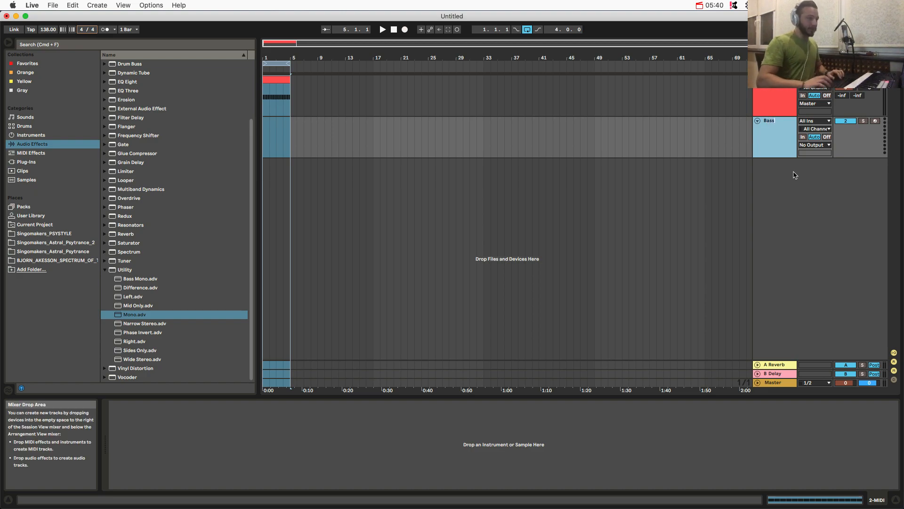
# Insert a new MIDI track below the Bass track and name it Bass Sub.
pyautogui.rightClick(778, 136)
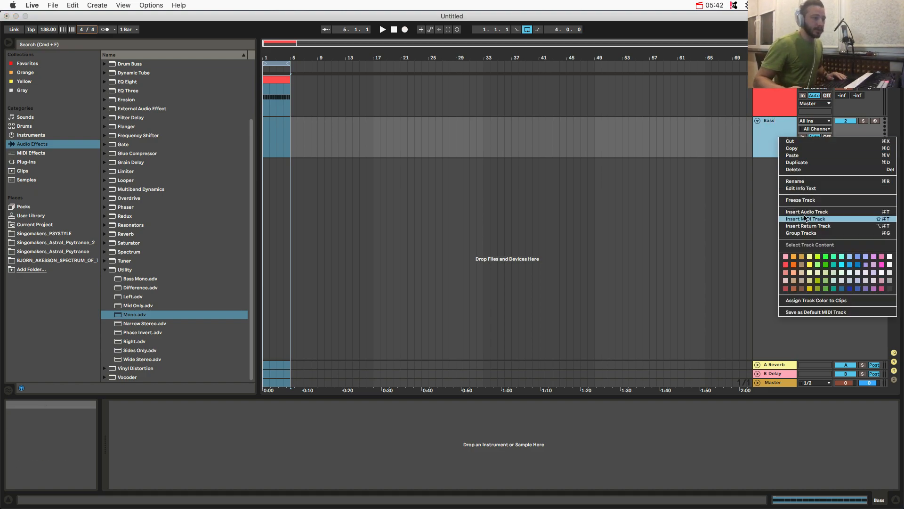
pyautogui.click(805, 219)
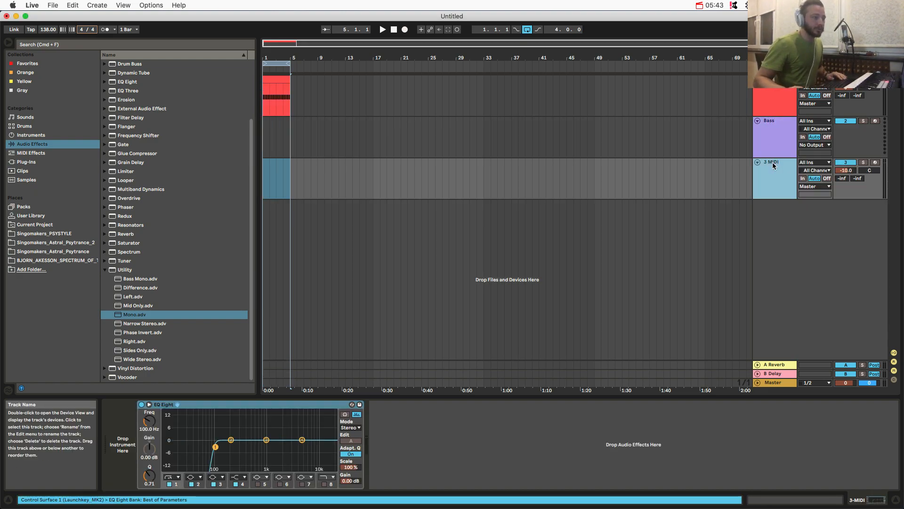
pyautogui.rightClick(773, 165)
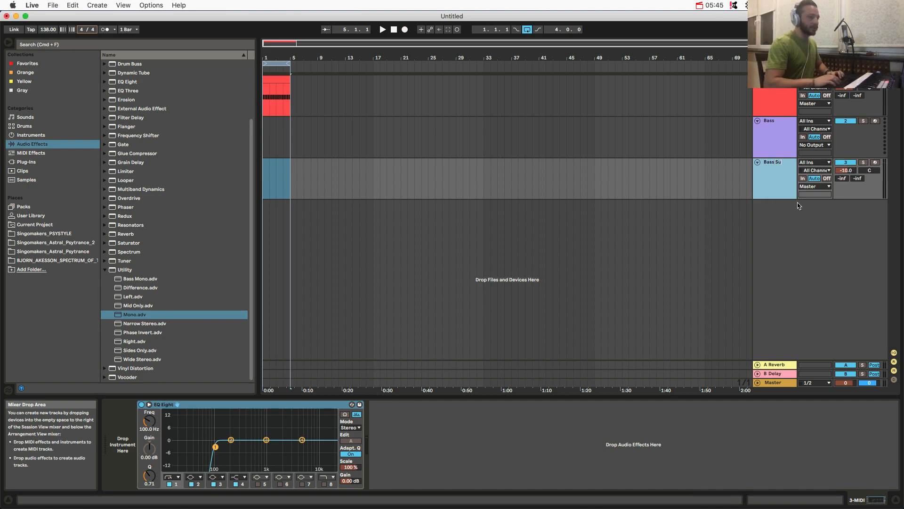
# Color both the Bass and Bass Sub tracks dark blue.
pyautogui.rightClick(778, 124)
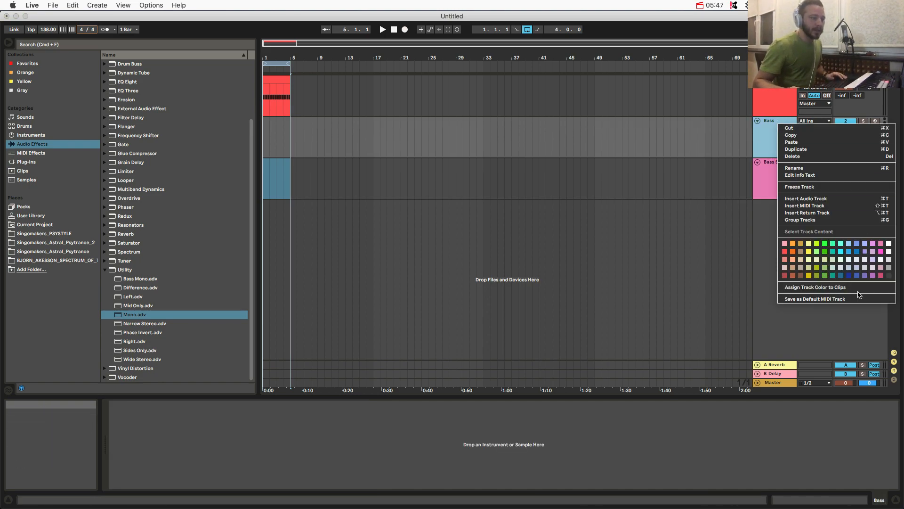
pyautogui.click(852, 277)
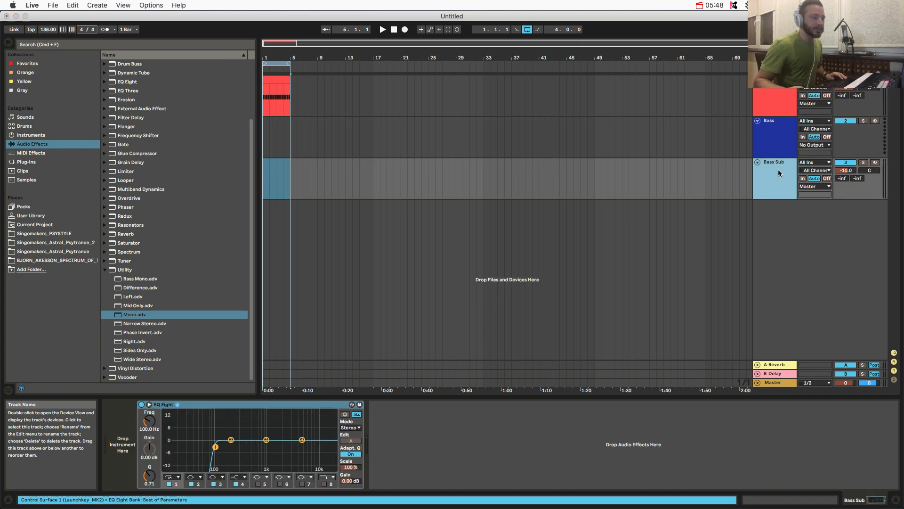
pyautogui.rightClick(777, 169)
pyautogui.click(850, 322)
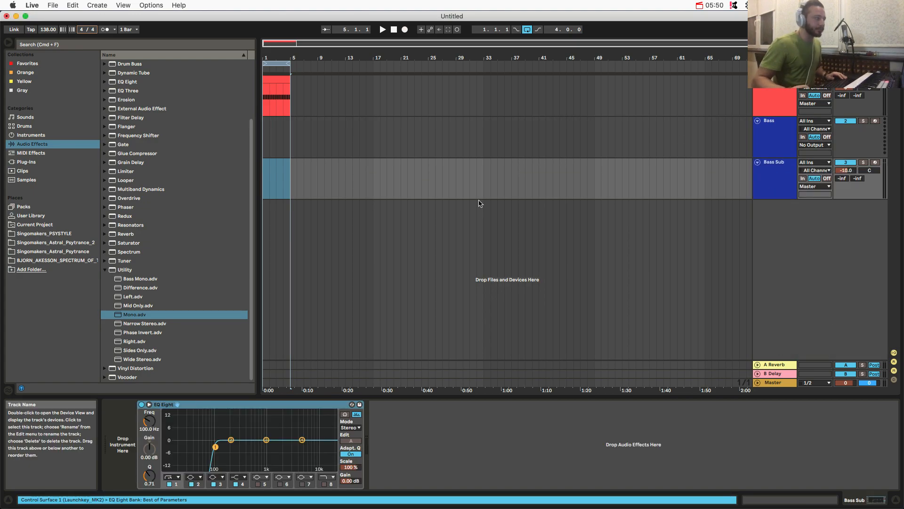
# Insert an empty four-bar MIDI clip on the Bass track from bar 1 to bar 5.
pyautogui.click(386, 136)
pyautogui.click(283, 126)
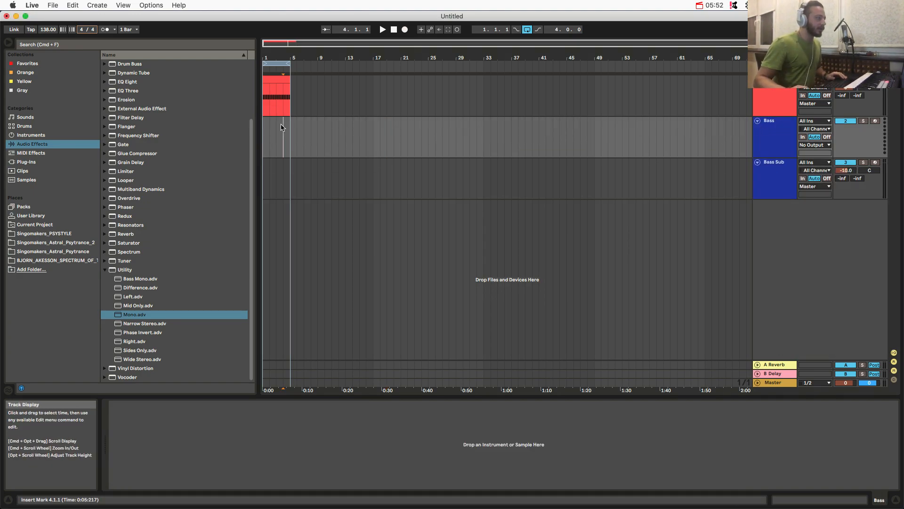
pyautogui.moveTo(263, 136); pyautogui.dragTo(290, 136)
pyautogui.rightClick(273, 123)
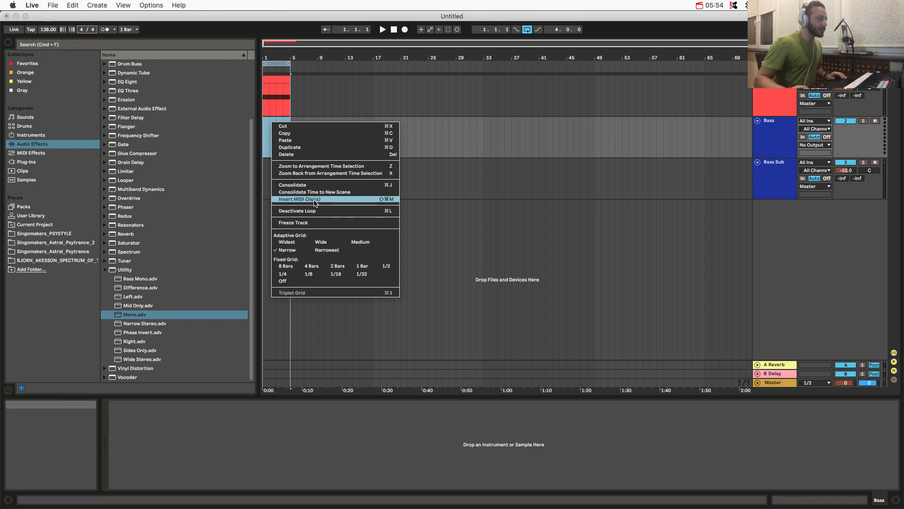
pyautogui.click(315, 199)
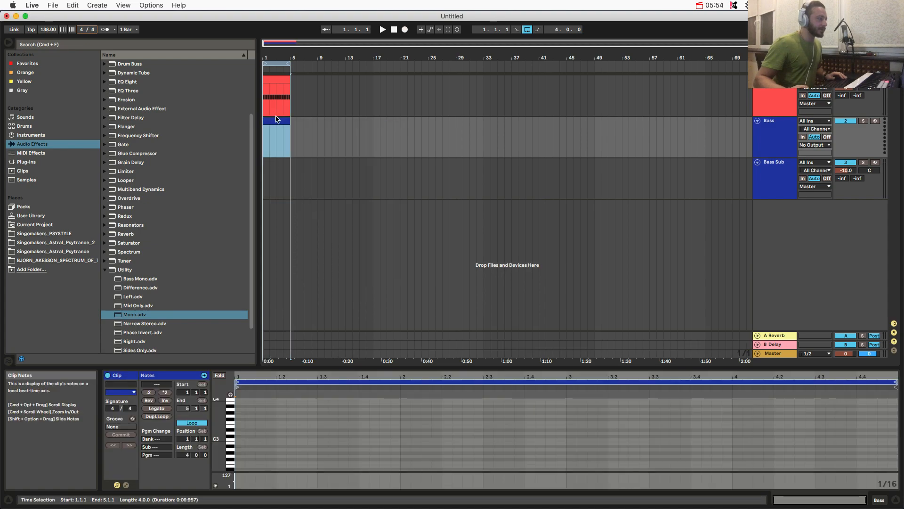
# Add three C3 sixteenth notes on the offbeats of the first beat and duplicate the pattern across the first bar.
pyautogui.doubleClick(250, 440)
pyautogui.doubleClick(261, 440)
pyautogui.doubleClick(270, 440)
pyautogui.moveTo(274, 434); pyautogui.dragTo(236, 443)
pyautogui.press('super+d')
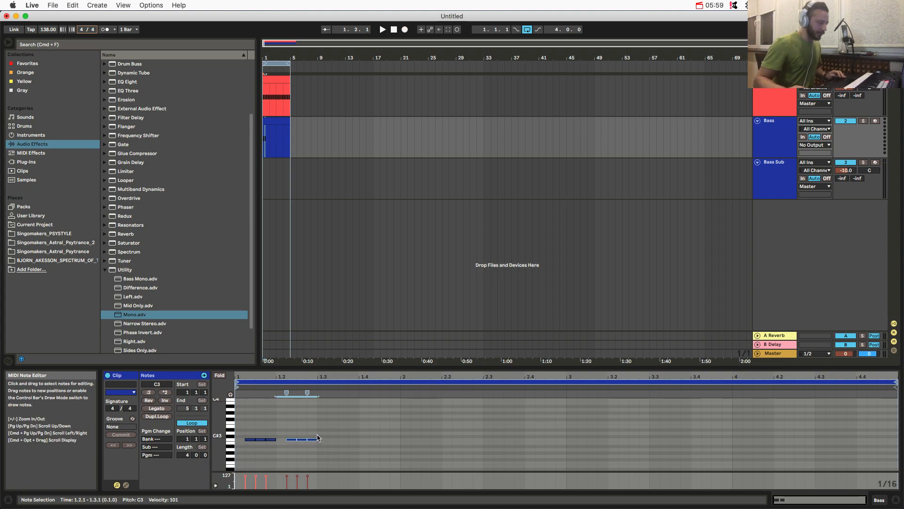
pyautogui.press('super+d')
pyautogui.press('super+d')
# Duplicate the first bar's bass notes to fill all four bars of the clip.
pyautogui.moveTo(399, 433); pyautogui.dragTo(238, 453)
pyautogui.press('super+d')
pyautogui.press('super+d')
pyautogui.press('super+d')
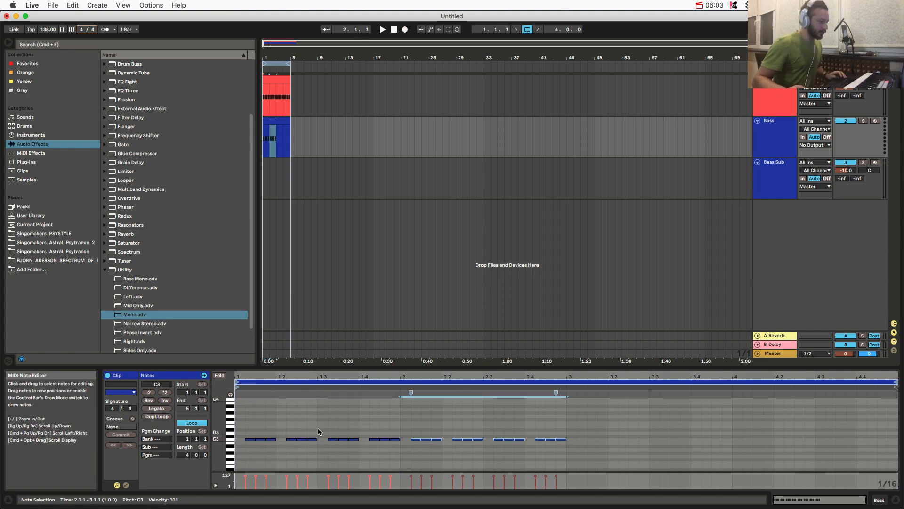
# Raise the velocity of all notes in the bass clip together.
pyautogui.click(560, 482)
pyautogui.press('super+a')
pyautogui.moveTo(546, 476); pyautogui.dragTo(546, 466)
pyautogui.click(484, 424)
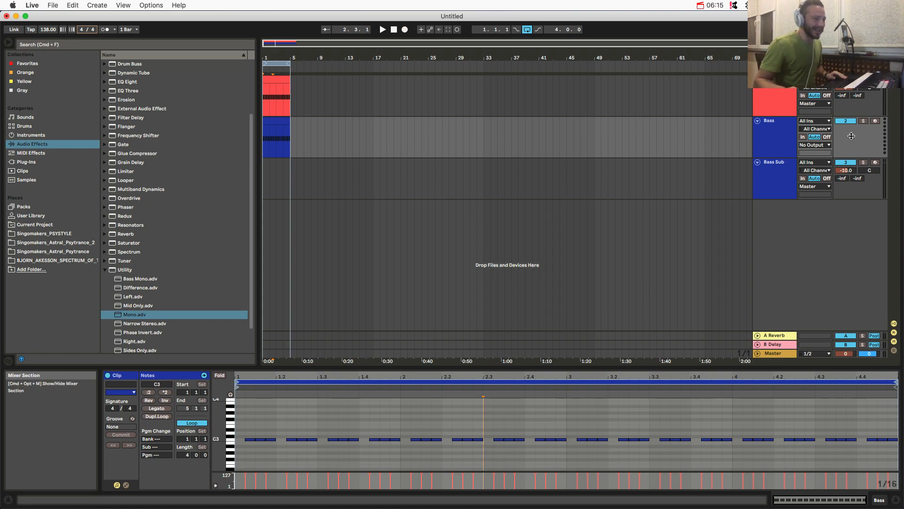
# Copy the Bass track's clip to the start of the Bass Sub track.
pyautogui.click(278, 122)
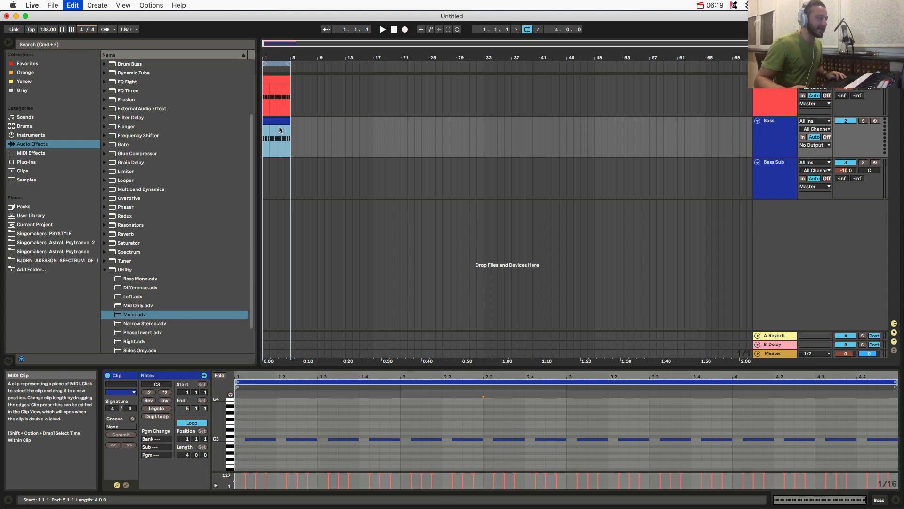
pyautogui.click(266, 164)
pyautogui.press('super+v')
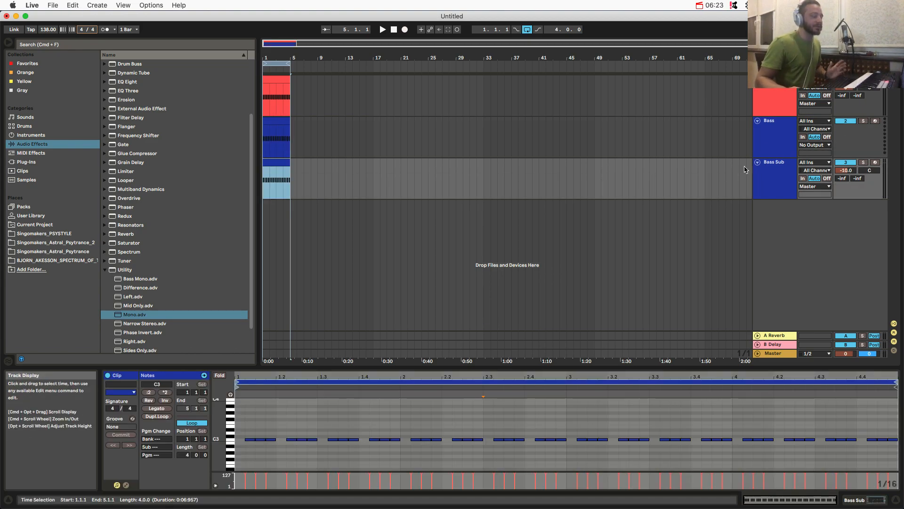
# Load the SAP2_Bass_Shot_08 preset from the favorites as the Bass track's instrument.
pyautogui.click(777, 137)
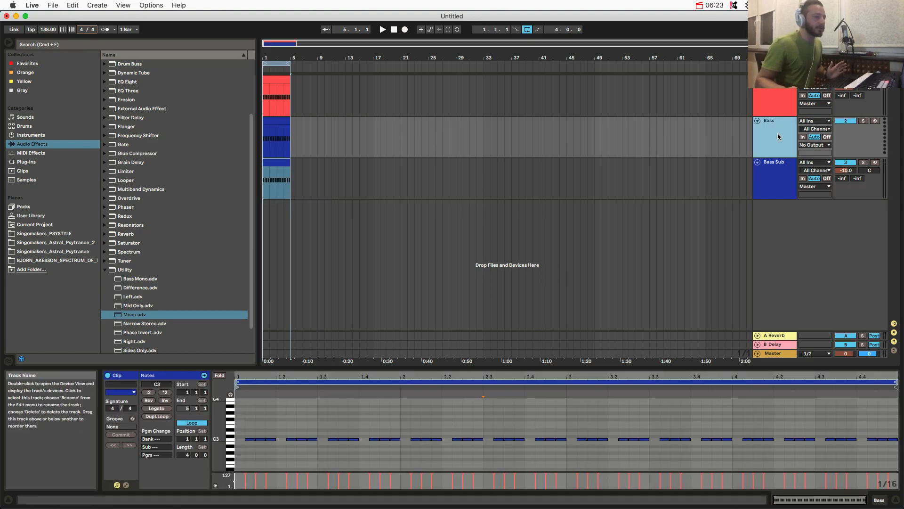
pyautogui.click(773, 179)
pyautogui.click(775, 138)
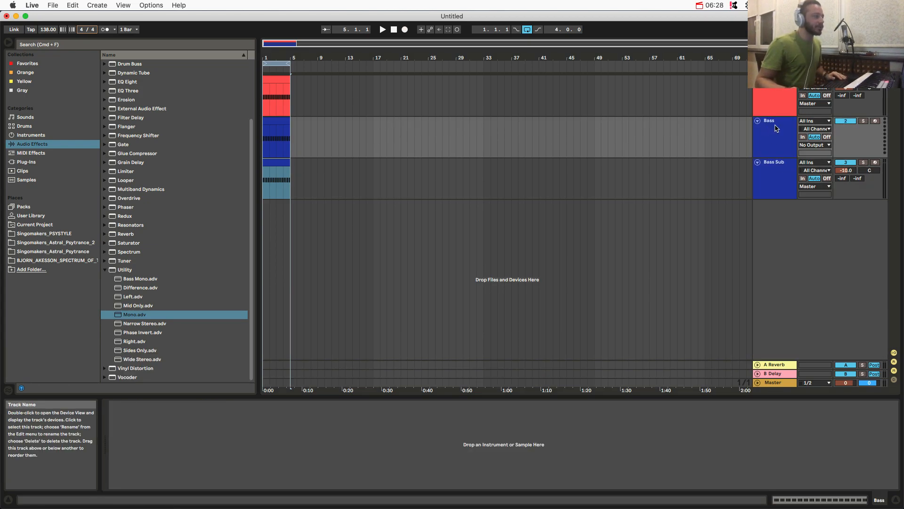
pyautogui.click(32, 64)
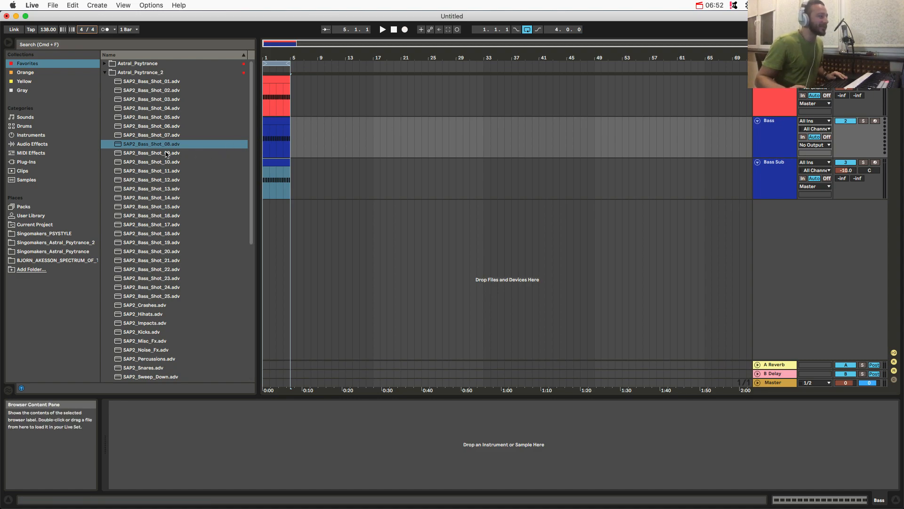
pyautogui.moveTo(157, 146); pyautogui.dragTo(148, 432)
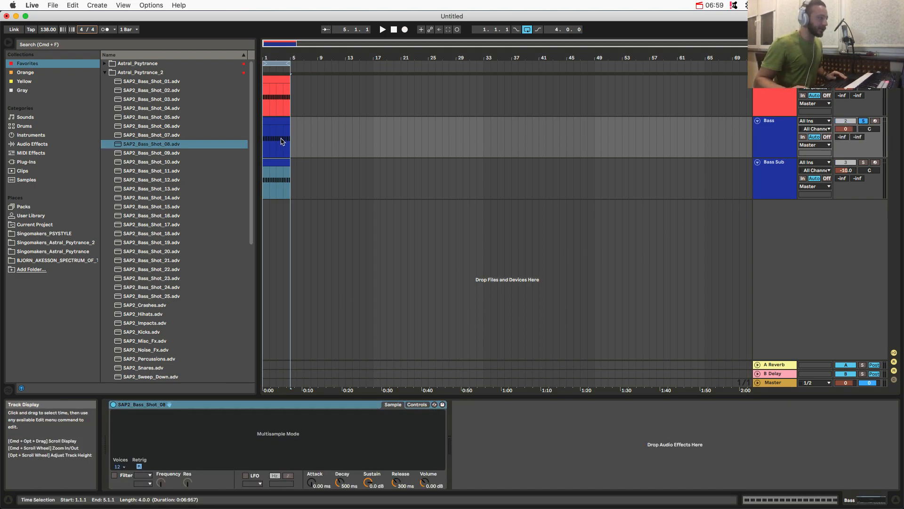
# Play the soloed Bass track from the clip's start and stop playback.
pyautogui.click(263, 138)
pyautogui.press('space')
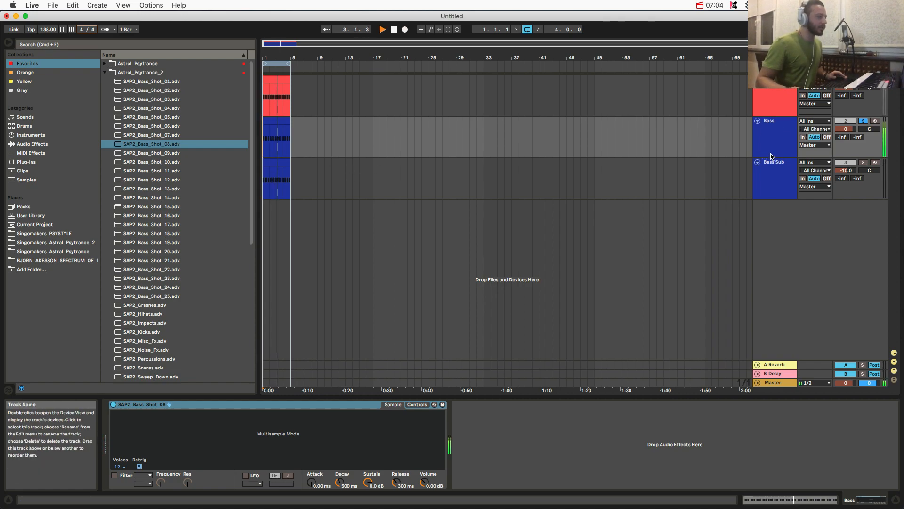
pyautogui.press('space')
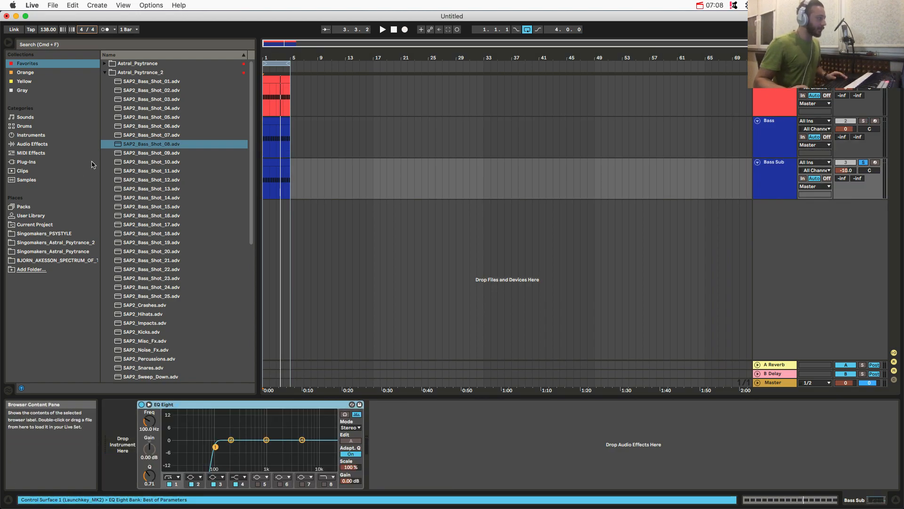
# Remove the EQ Eight from the Bass Sub track and load Omnisphere as its instrument.
pyautogui.rightClick(207, 404)
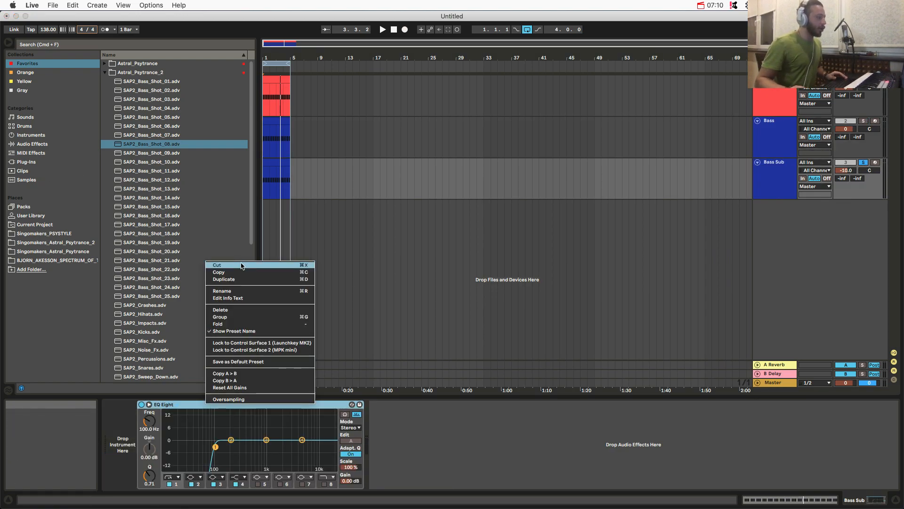
pyautogui.click(242, 265)
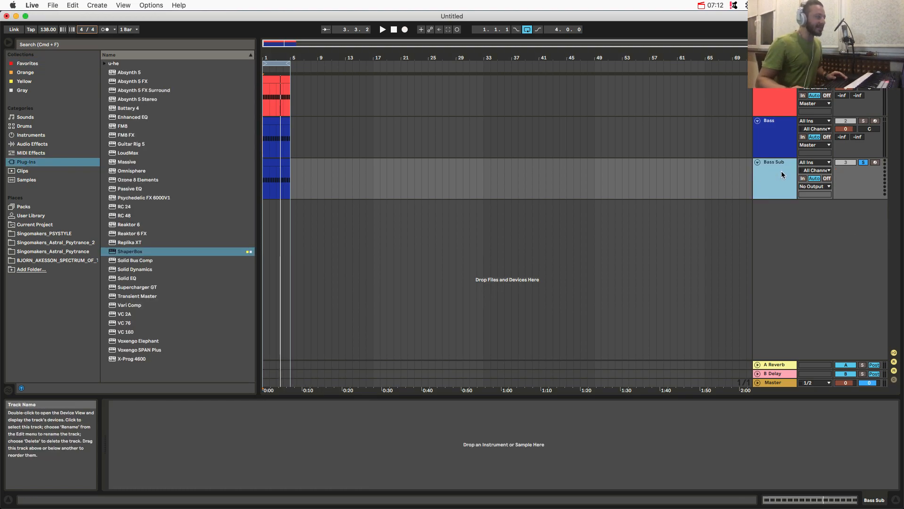
pyautogui.moveTo(131, 173); pyautogui.dragTo(152, 422)
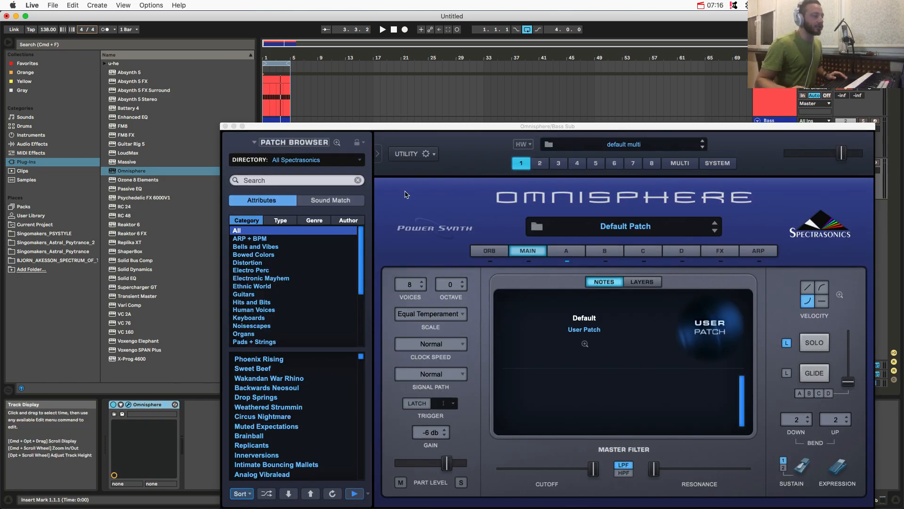
# Search Omnisphere's patches for "plectra" and load the Plectrasub patch.
pyautogui.click(290, 180)
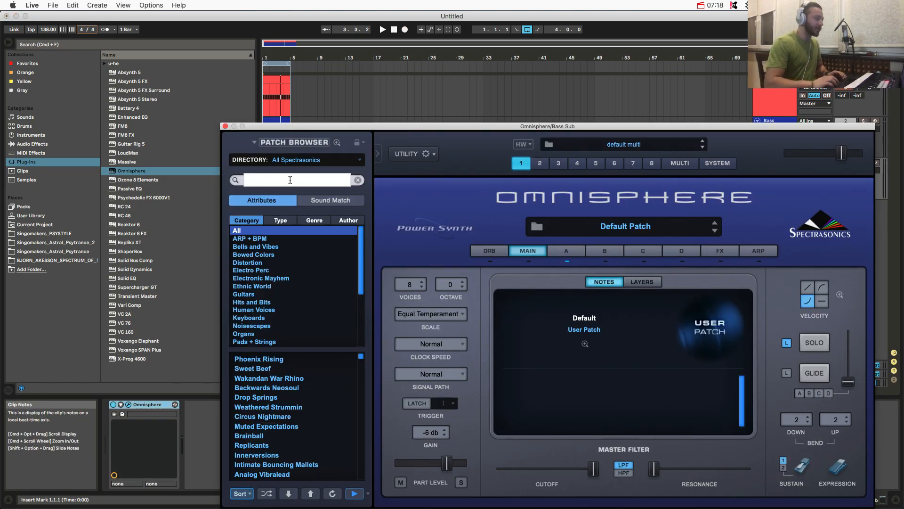
pyautogui.click(290, 180)
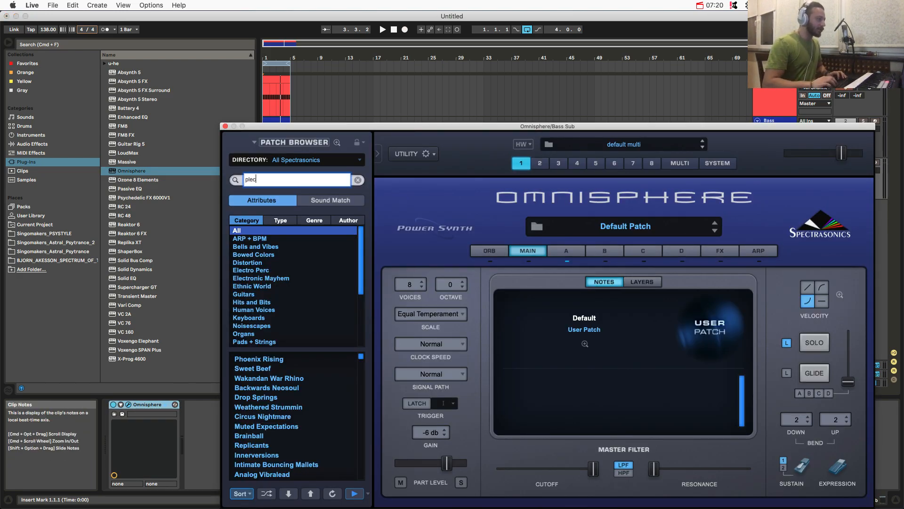
pyautogui.write('plectra')
pyautogui.press('Return')
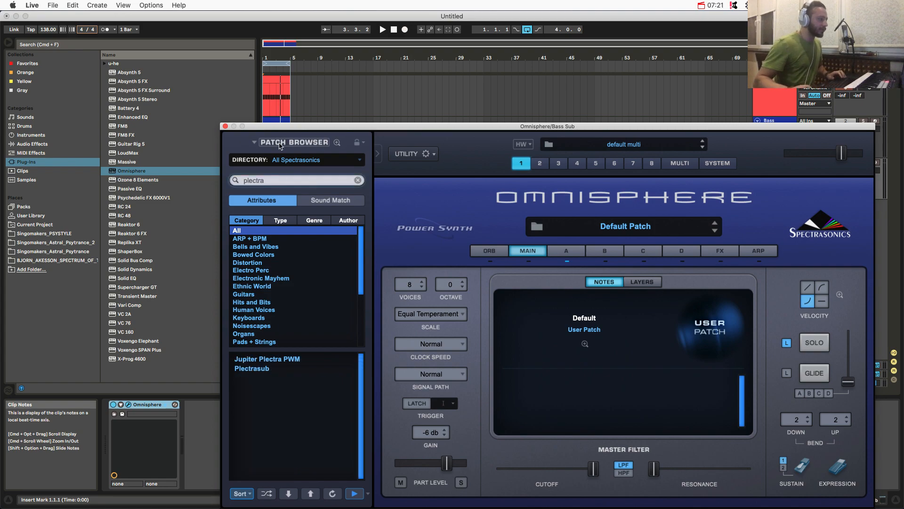
pyautogui.click(253, 369)
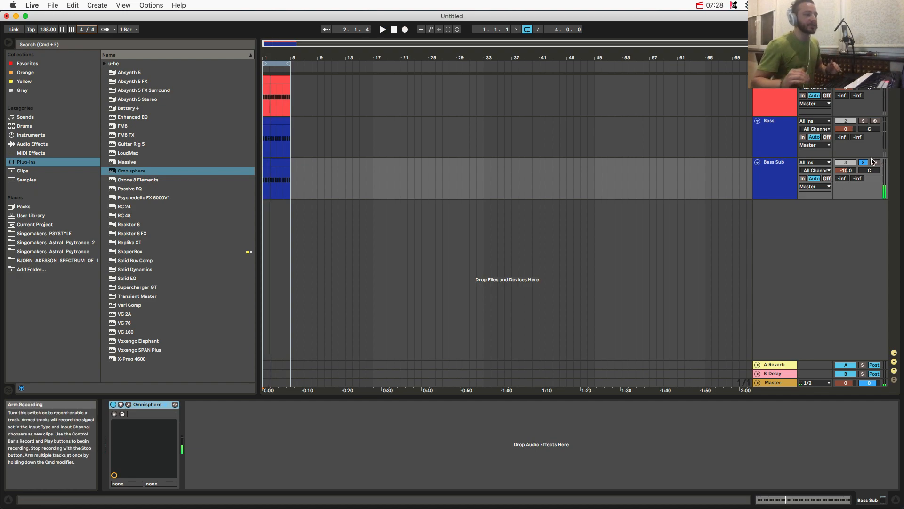
# Set the Bass Sub track's volume to -5 dB.
pyautogui.click(846, 170)
pyautogui.write('-')
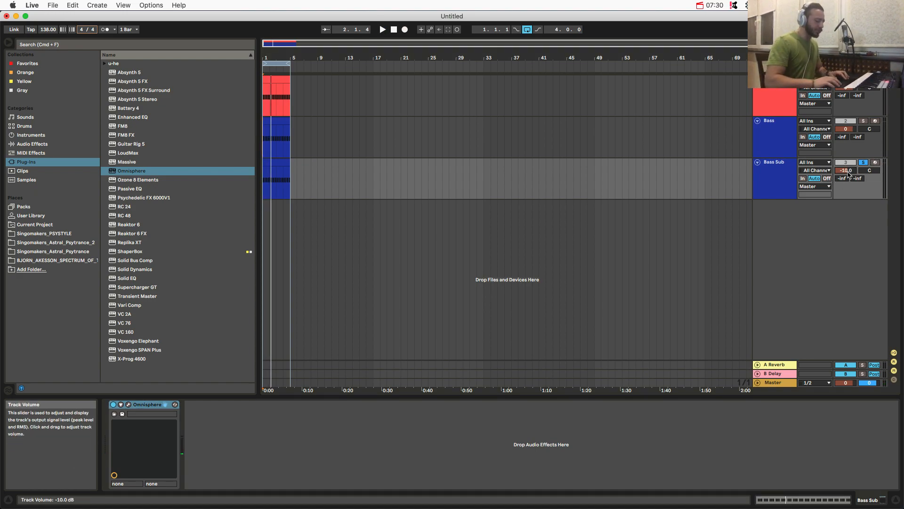
pyautogui.write('5')
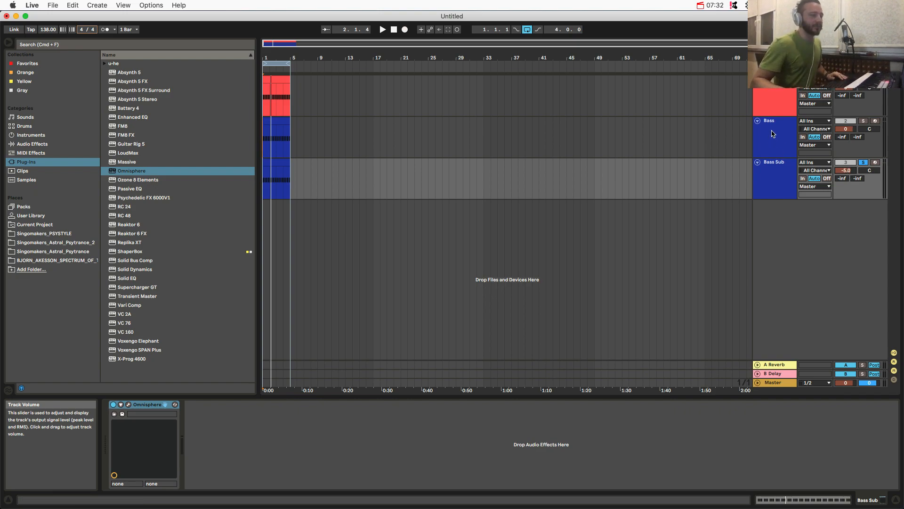
# Solo the Bass track alongside Bass Sub and group the two tracks.
pyautogui.click(771, 176)
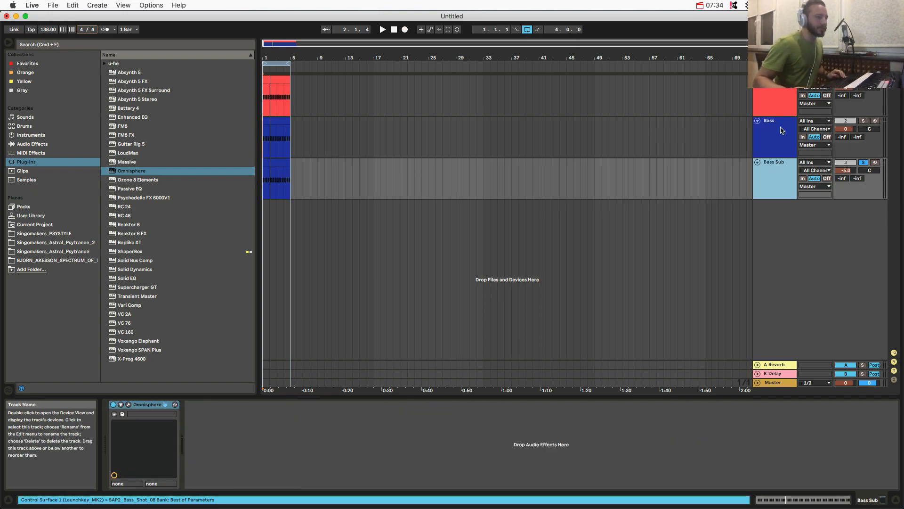
pyautogui.click(863, 121)
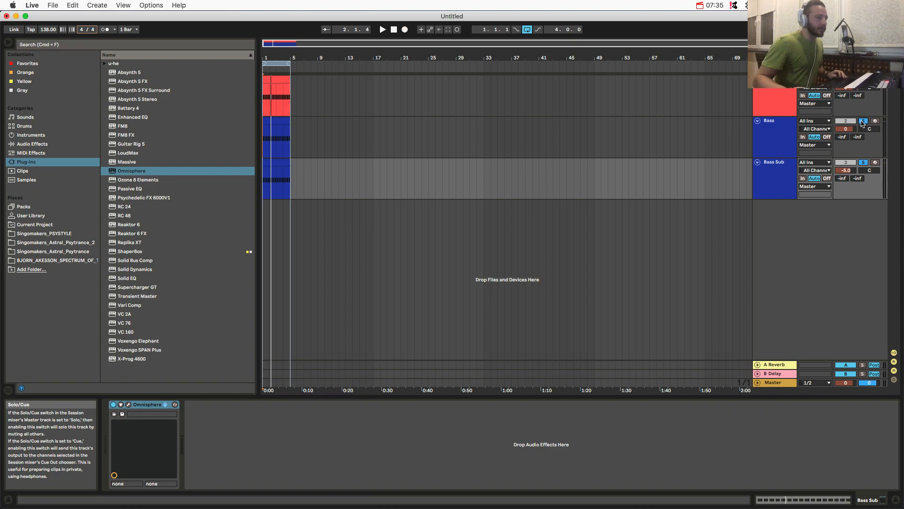
pyautogui.click(775, 130)
pyautogui.keyDown('shift'); pyautogui.click(773, 168); pyautogui.keyUp('shift')
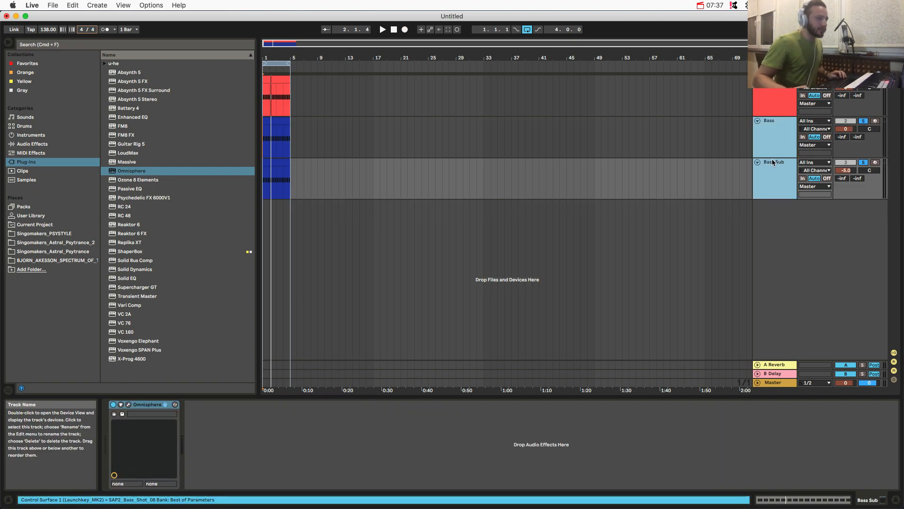
pyautogui.rightClick(774, 135)
pyautogui.click(809, 205)
# Rename the new bass group as Bass ALL.
pyautogui.rightClick(777, 132)
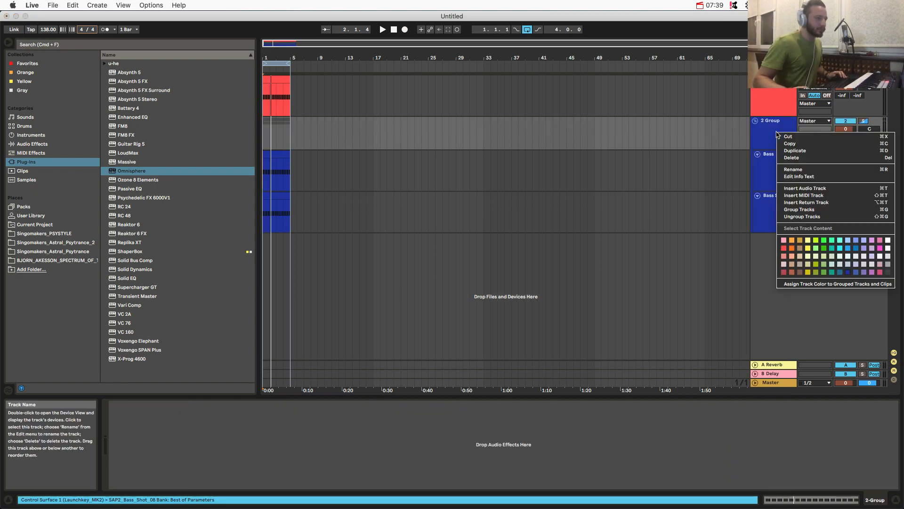
pyautogui.click(799, 170)
pyautogui.press('BackSpace')
pyautogui.write('Bass AL')
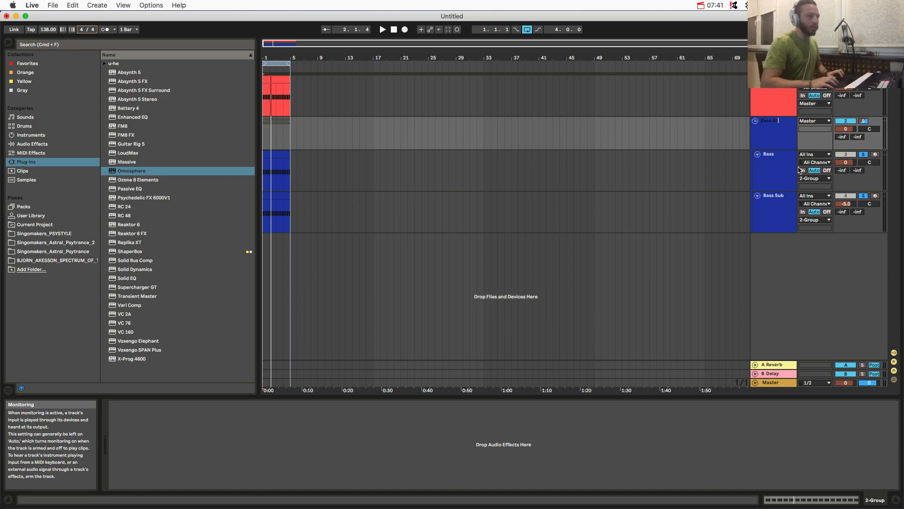
pyautogui.write('L')
pyautogui.press('Return')
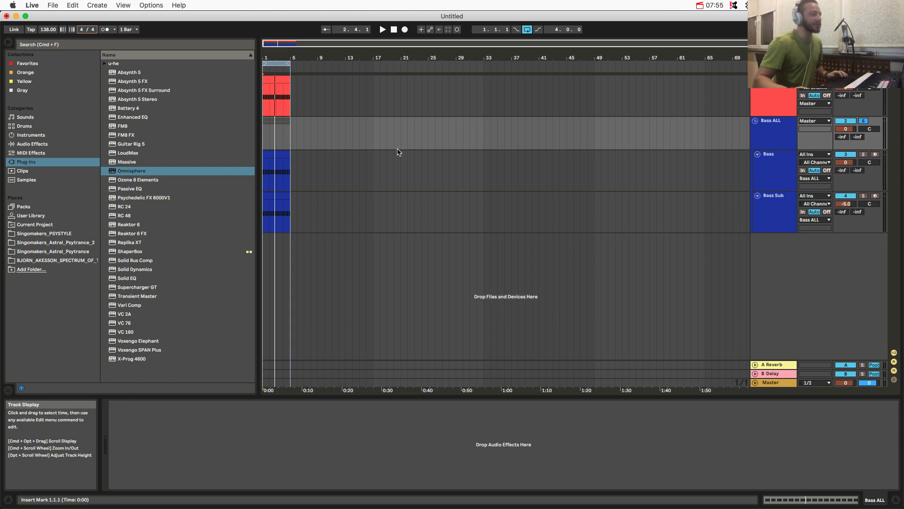
# Add the Glue Compressor preset Bass - Punch and Parallel to the Bass ALL group.
pyautogui.click(32, 145)
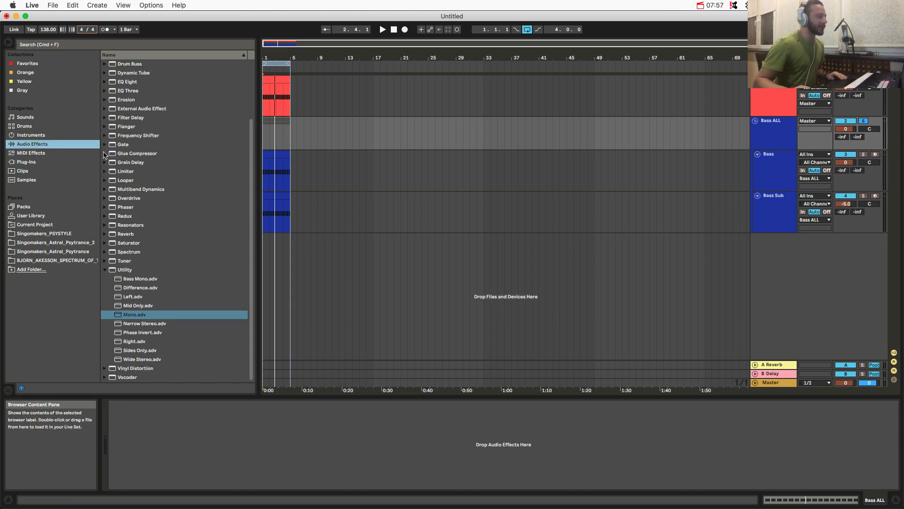
pyautogui.click(105, 271)
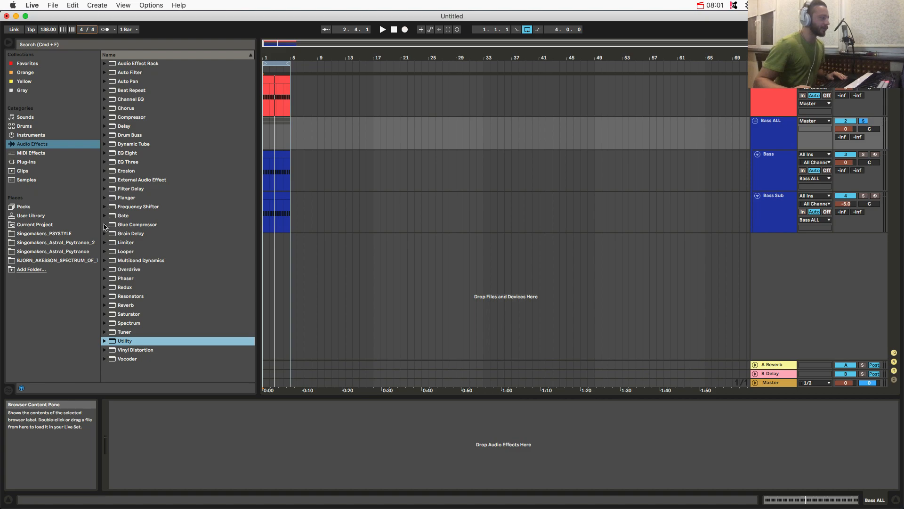
pyautogui.click(105, 225)
pyautogui.click(163, 244)
pyautogui.moveTo(163, 247); pyautogui.dragTo(173, 477)
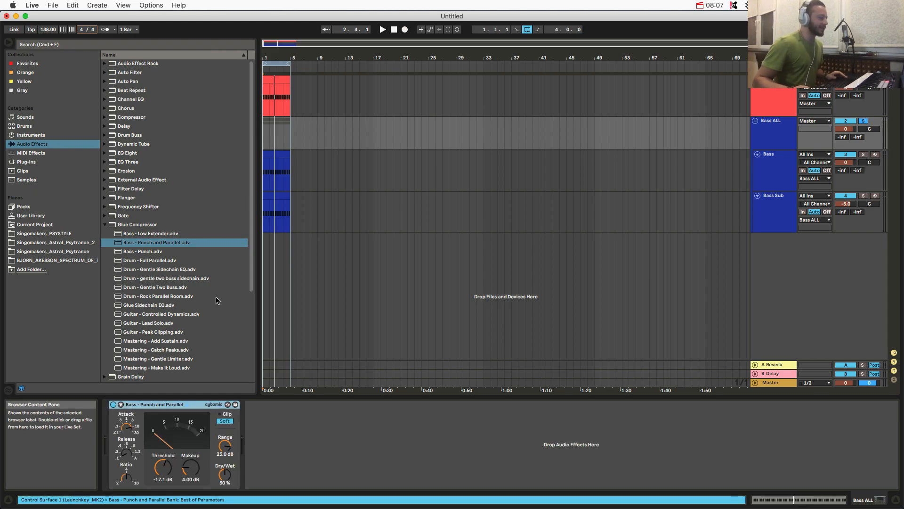
# Play the Bass ALL group to hear it through the Bass - Punch and Parallel compressor.
pyautogui.click(784, 124)
pyautogui.press('space')
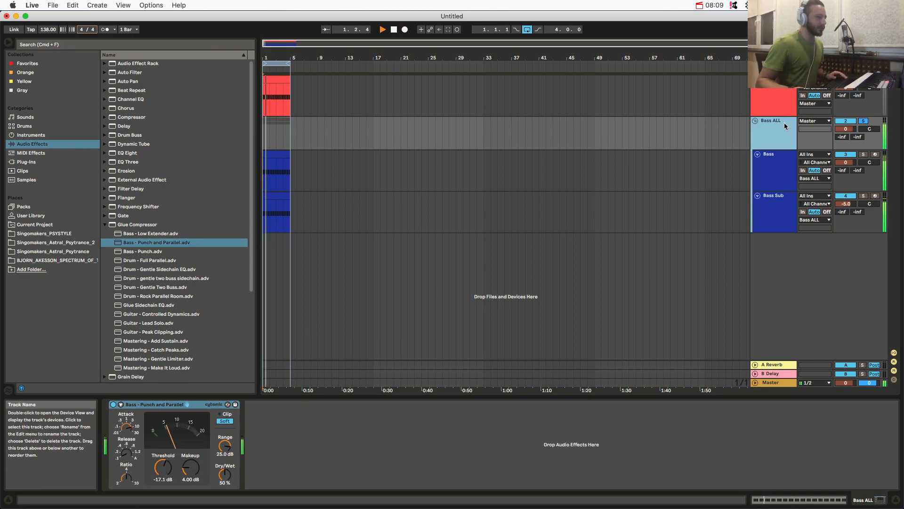
pyautogui.press('space')
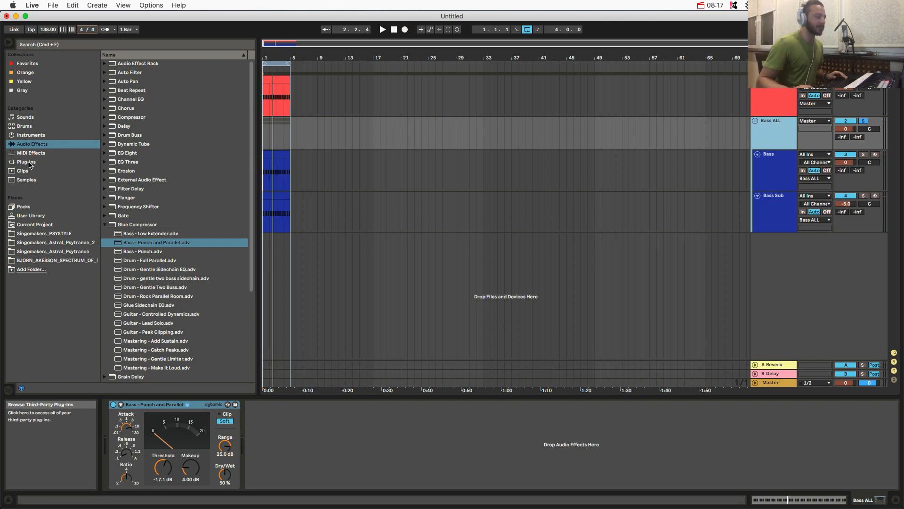
# Add the ShaperBox plug-in after the compressor on the Bass ALL group.
pyautogui.click(29, 163)
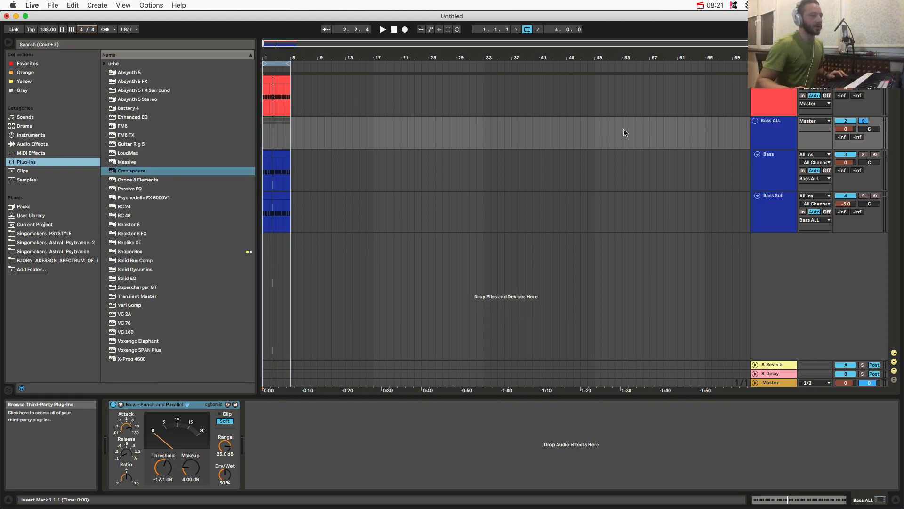
pyautogui.click(771, 136)
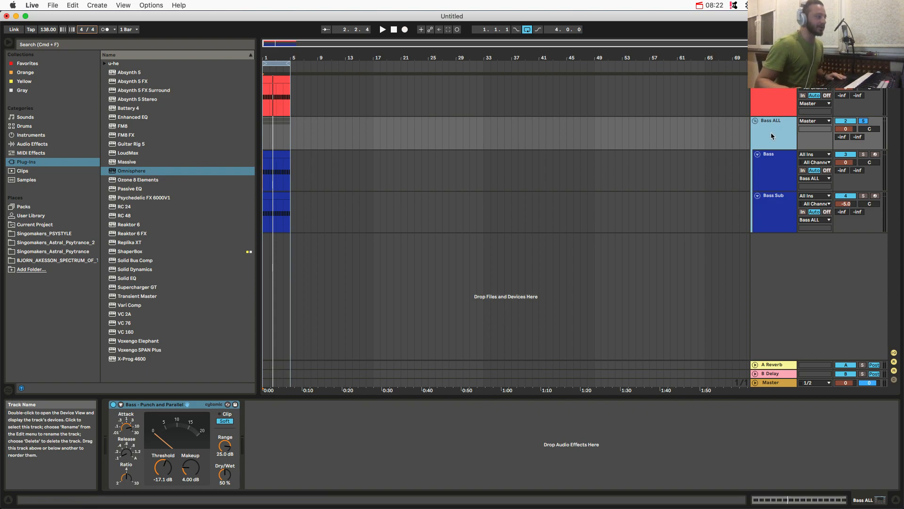
pyautogui.doubleClick(772, 137)
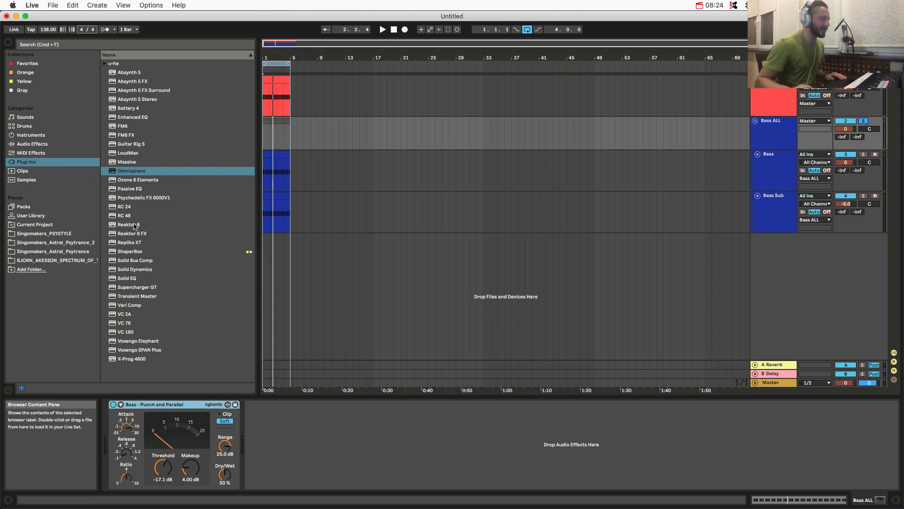
pyautogui.moveTo(131, 253); pyautogui.dragTo(283, 445)
pyautogui.click(512, 198)
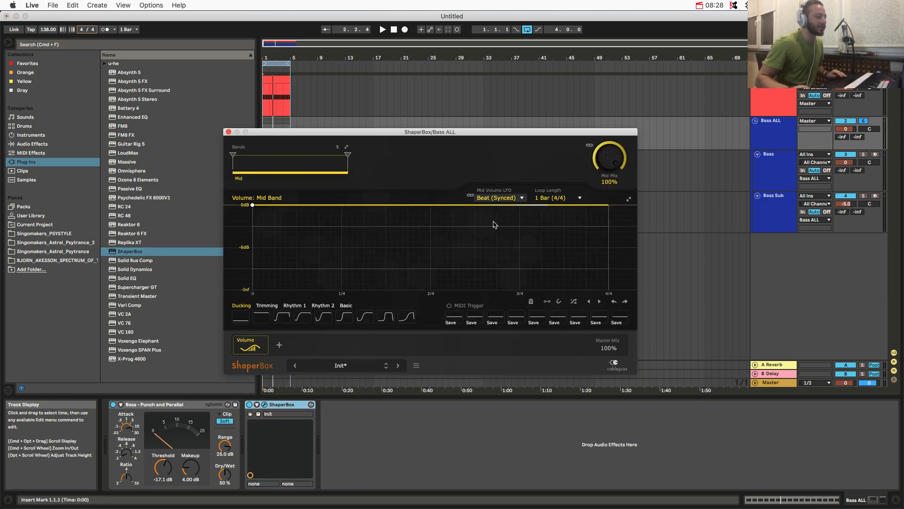
# Apply the smooth S-shaped ducking curve to ShaperBox's volume band and set its loop length to 1/4.
pyautogui.click(367, 319)
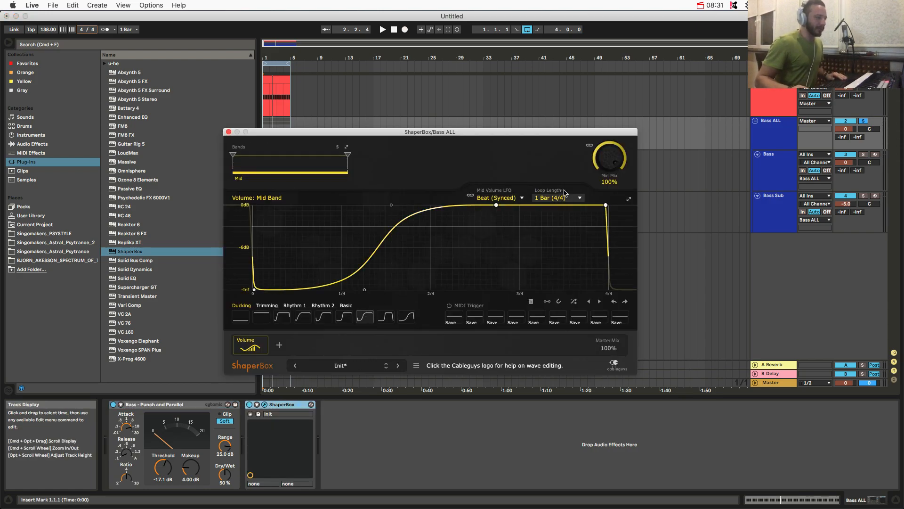
pyautogui.click(557, 198)
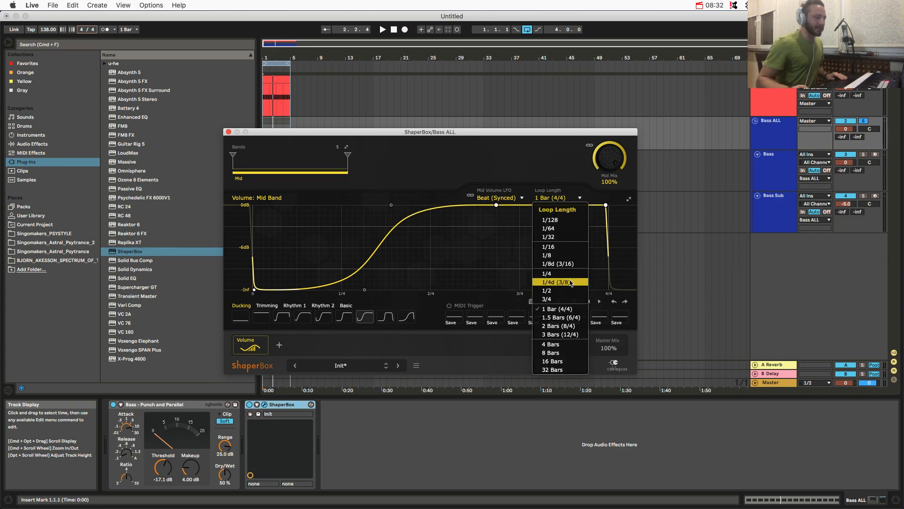
pyautogui.click(558, 277)
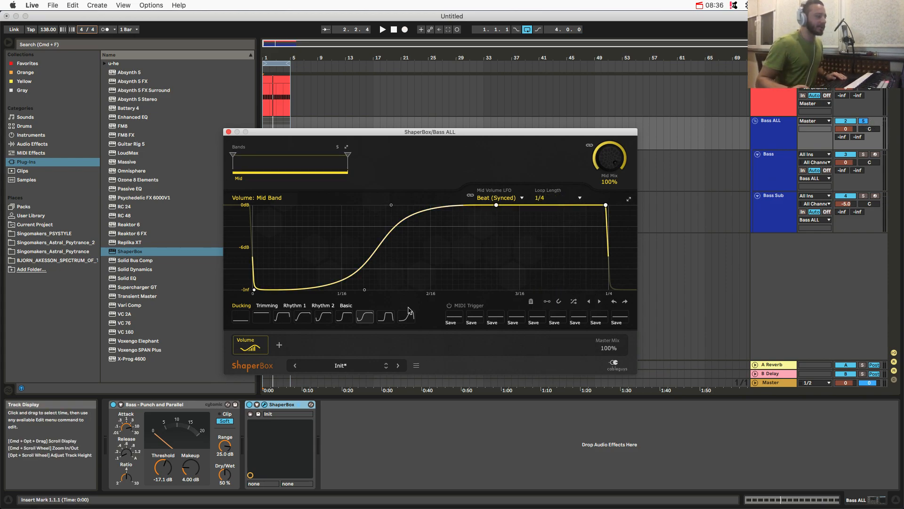
# Play the bass loop and compare the sound with ShaperBox bypassed and active, closing its window.
pyautogui.press('space')
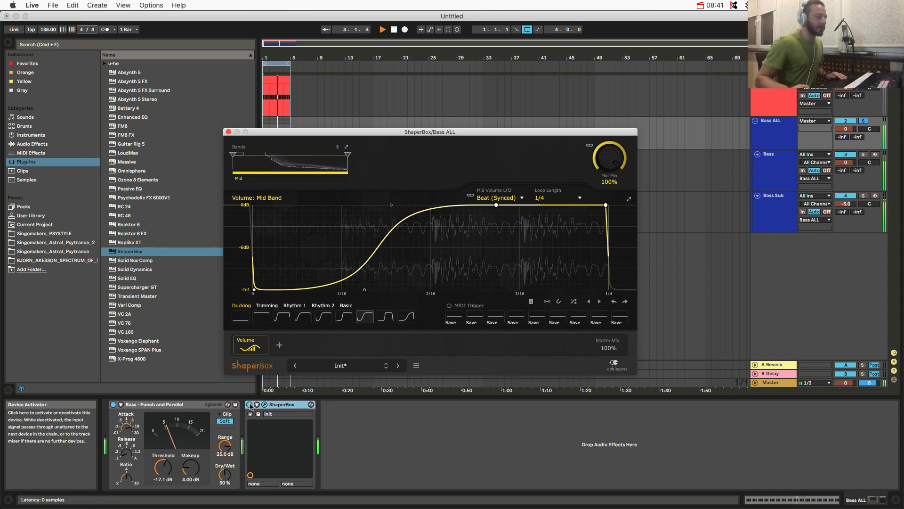
pyautogui.click(250, 404)
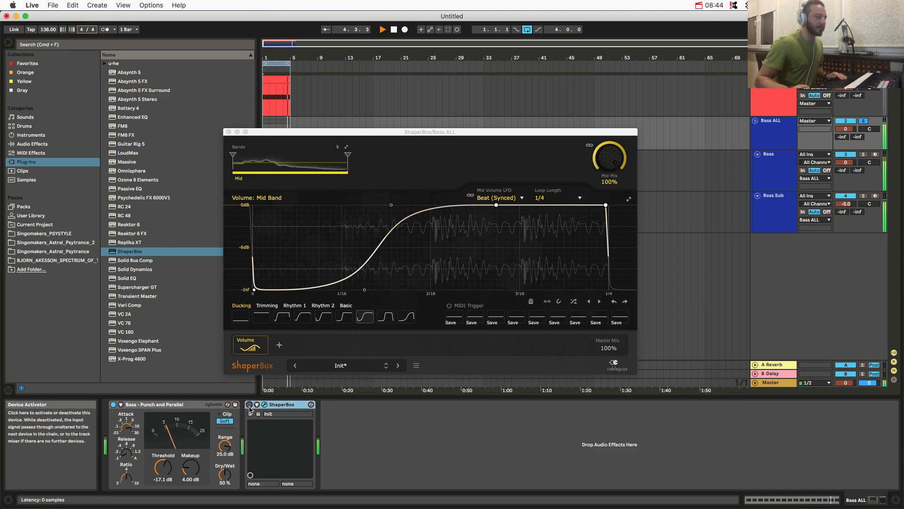
pyautogui.click(250, 405)
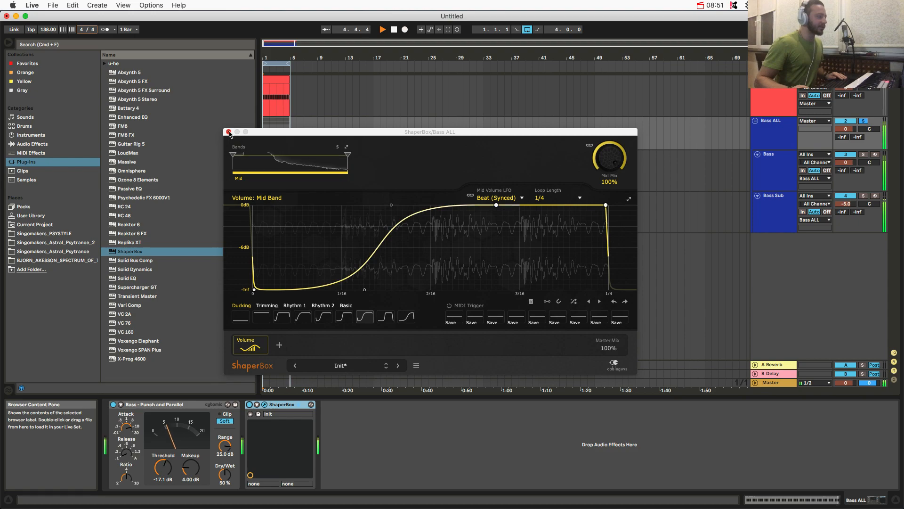
pyautogui.click(229, 133)
pyautogui.press('space')
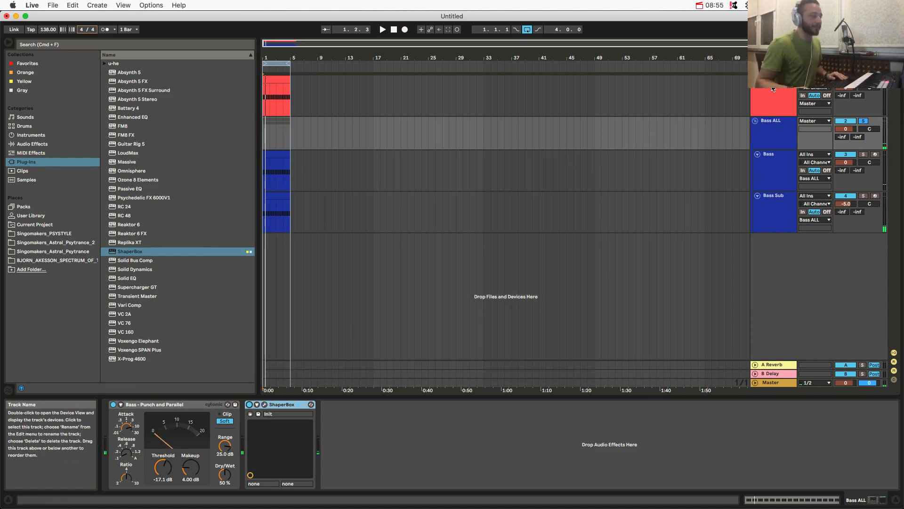
# Copy the EQ Eight from the Kick track and paste it after ShaperBox on the Bass ALL group.
pyautogui.click(772, 104)
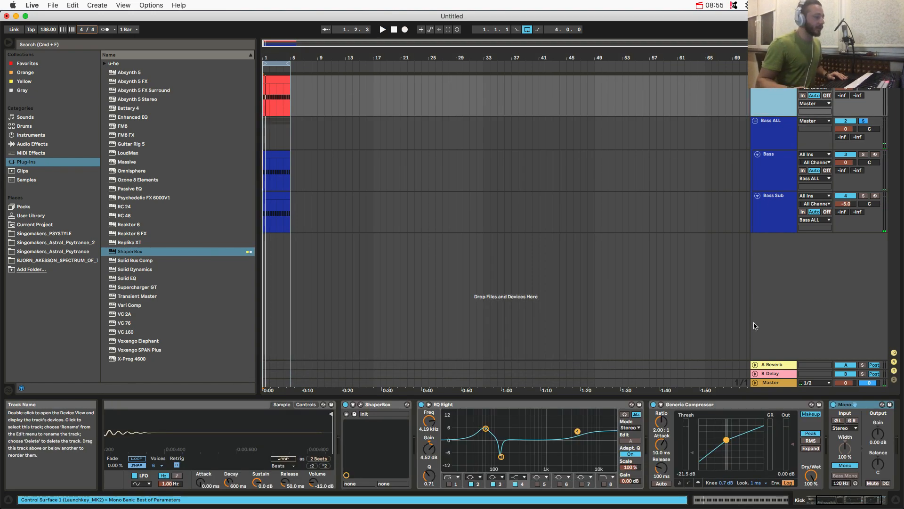
pyautogui.click(485, 406)
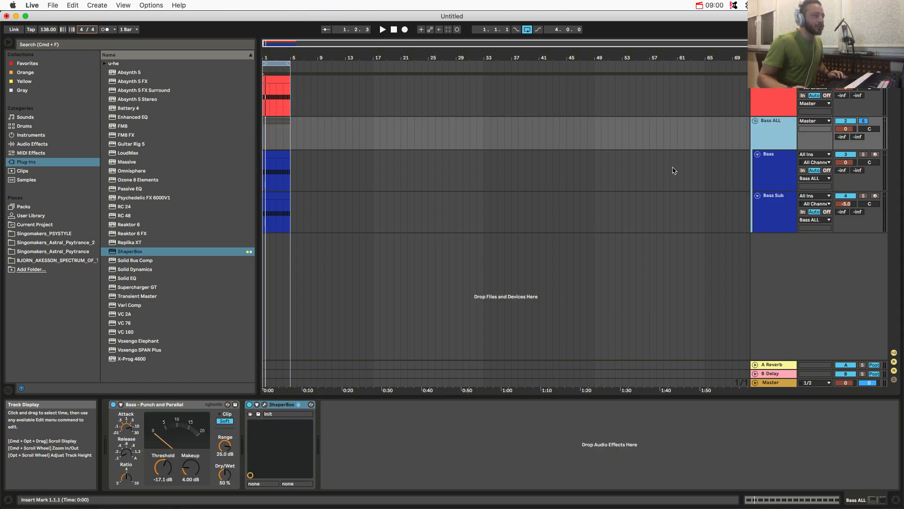
pyautogui.click(412, 442)
pyautogui.press('super+v')
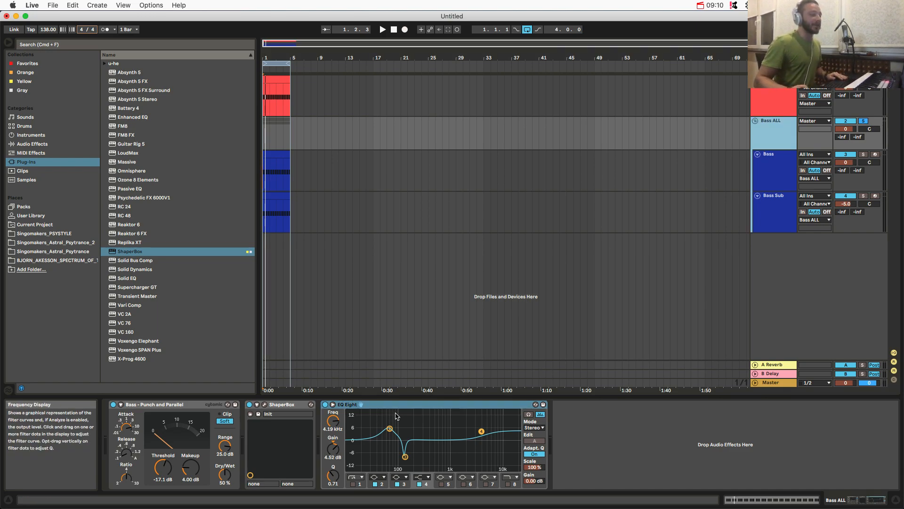
# Play the bass loop and compare the sound with the pasted EQ Eight bypassed and active.
pyautogui.press('space')
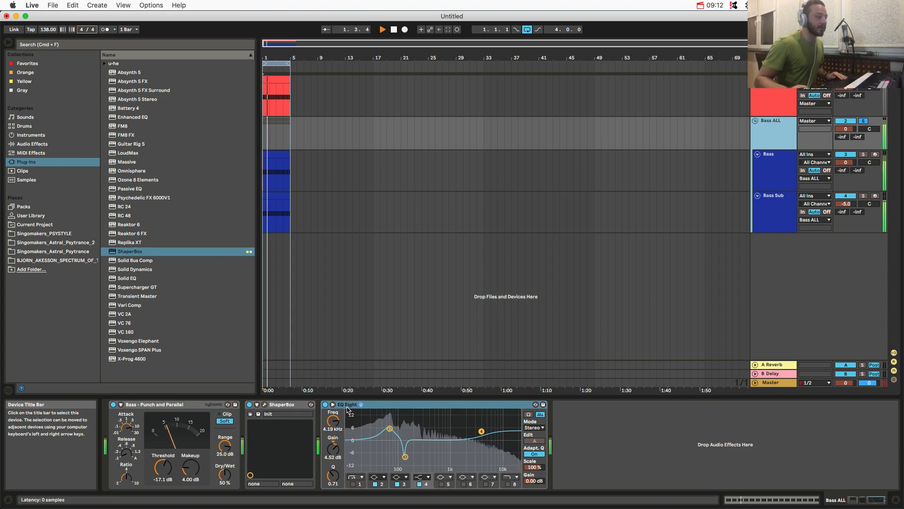
pyautogui.click(325, 404)
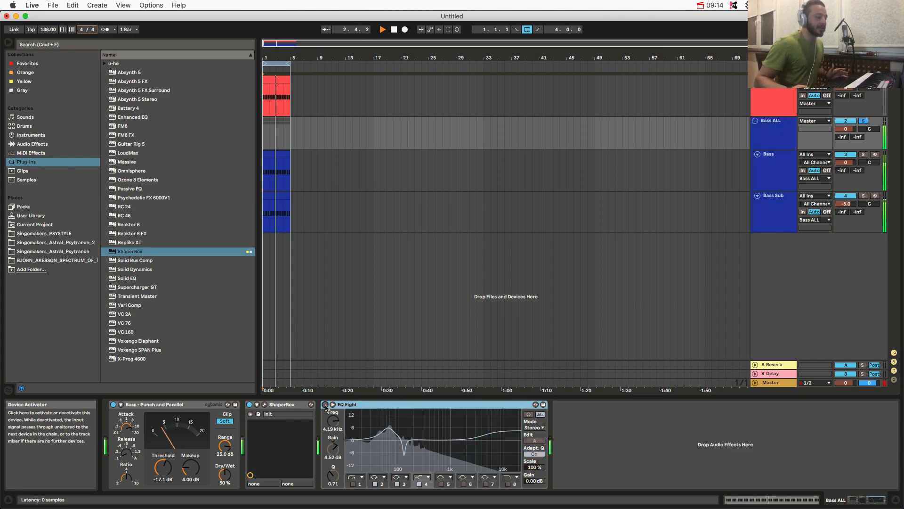
pyautogui.click(325, 405)
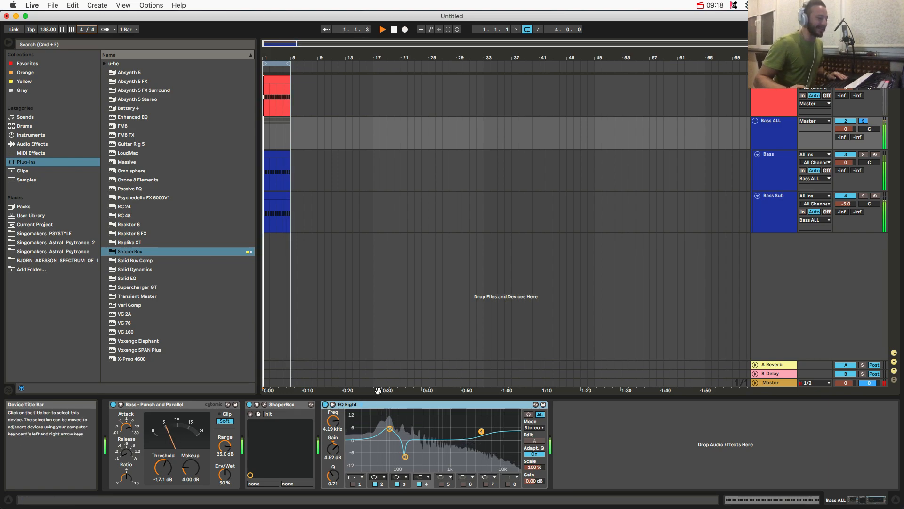
# Add Passive EQ with its Electric Bass preset after EQ Eight on Bass ALL and audition the loop.
pyautogui.click(143, 190)
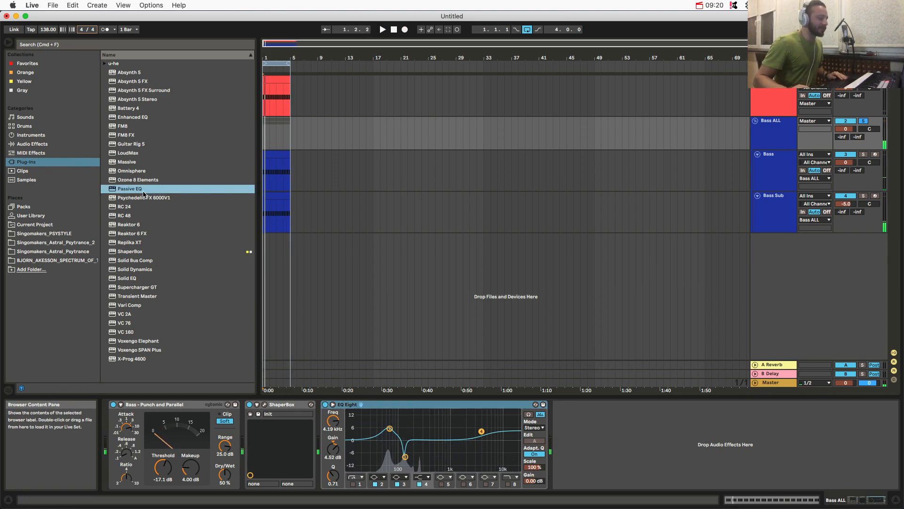
pyautogui.moveTo(143, 193); pyautogui.dragTo(636, 430)
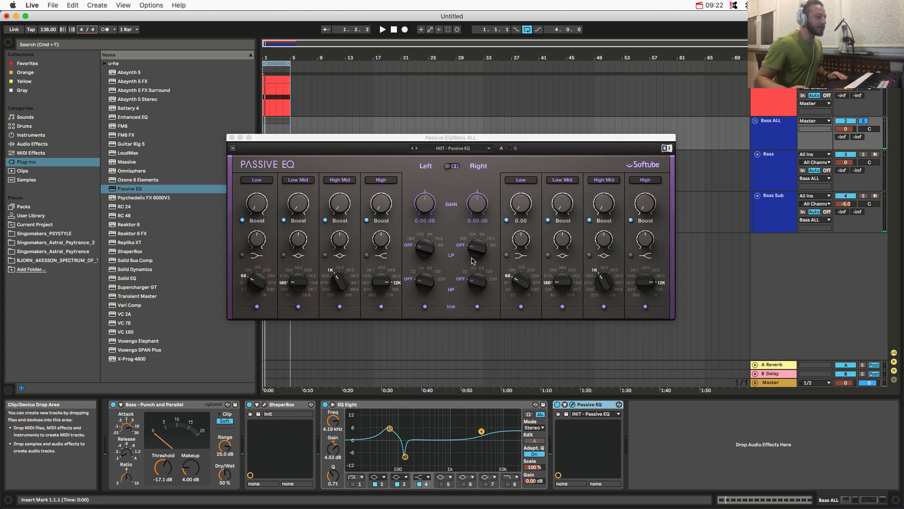
pyautogui.click(459, 151)
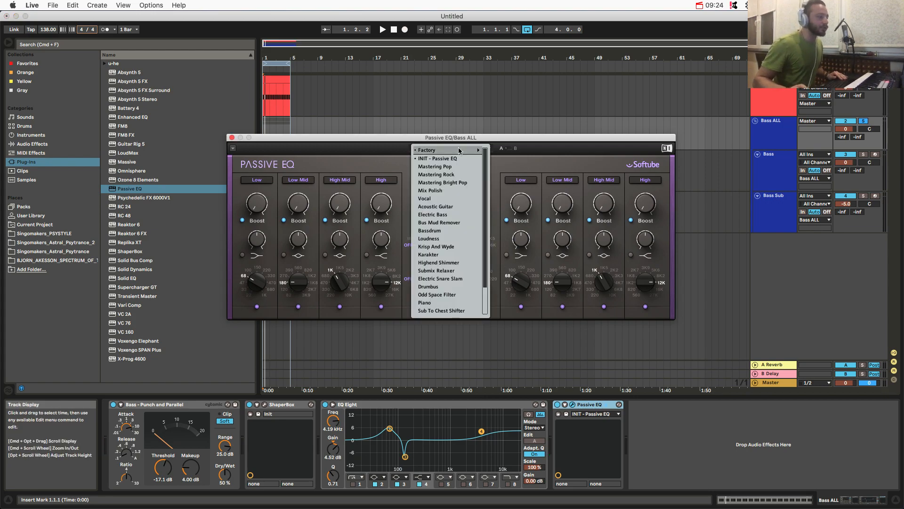
pyautogui.moveTo(459, 150)
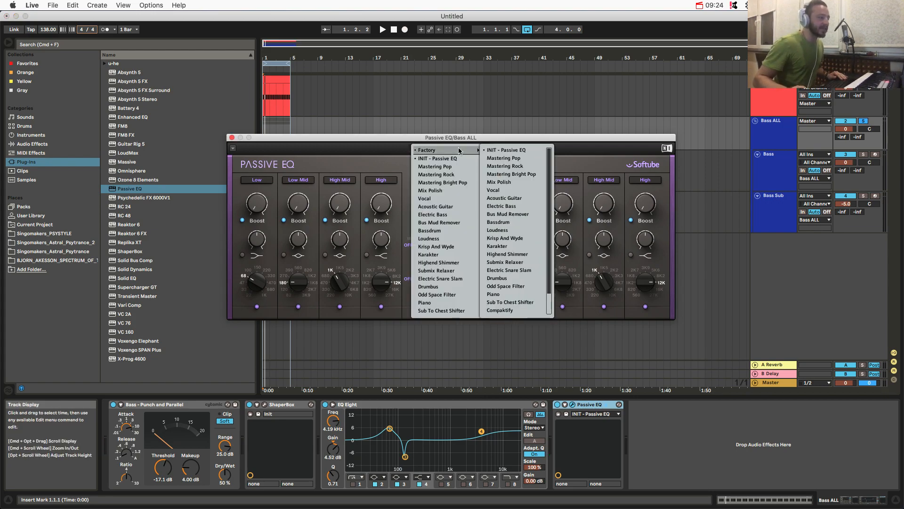
pyautogui.click(436, 215)
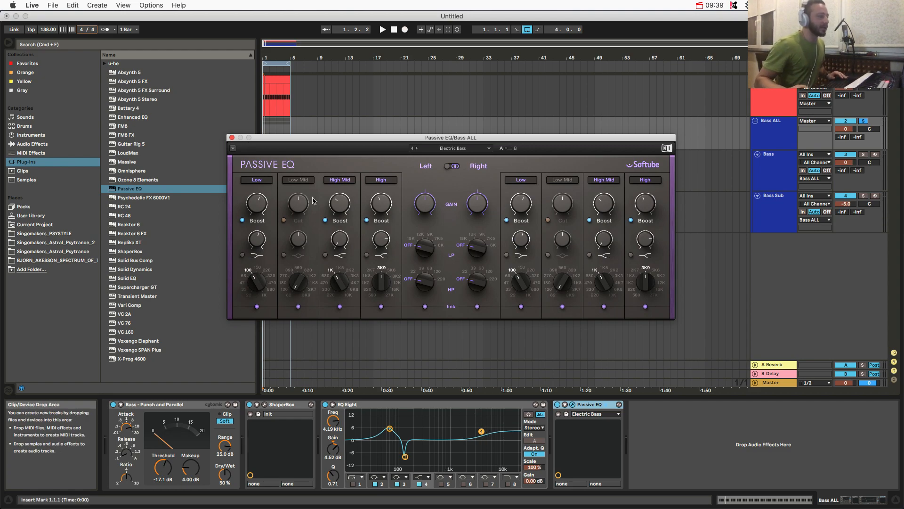
pyautogui.click(231, 138)
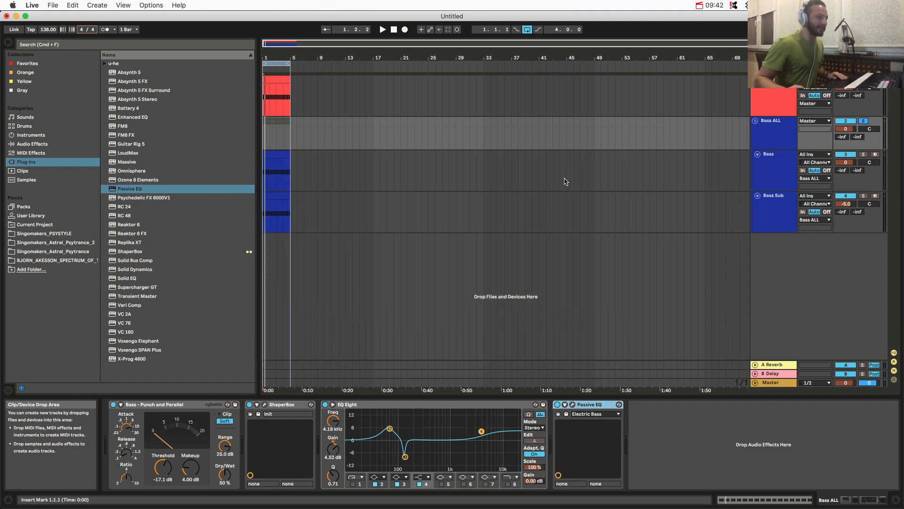
pyautogui.press('space')
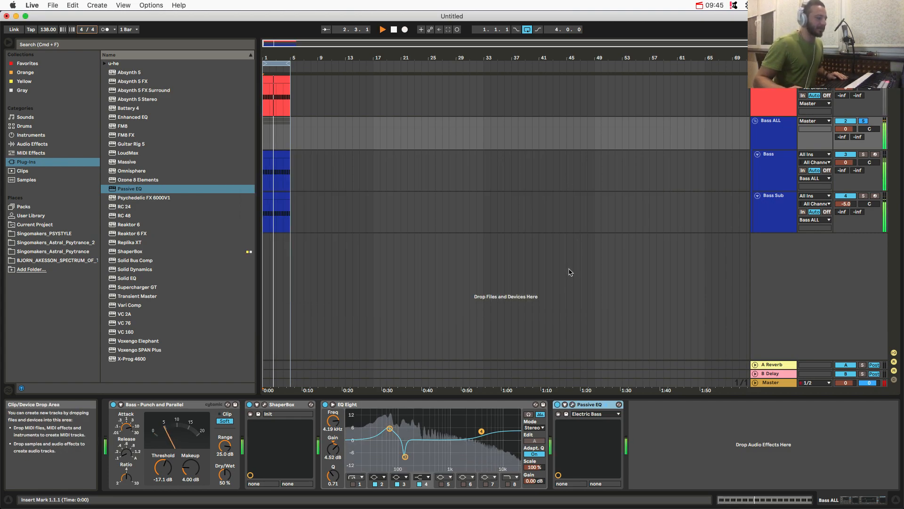
pyautogui.press('space')
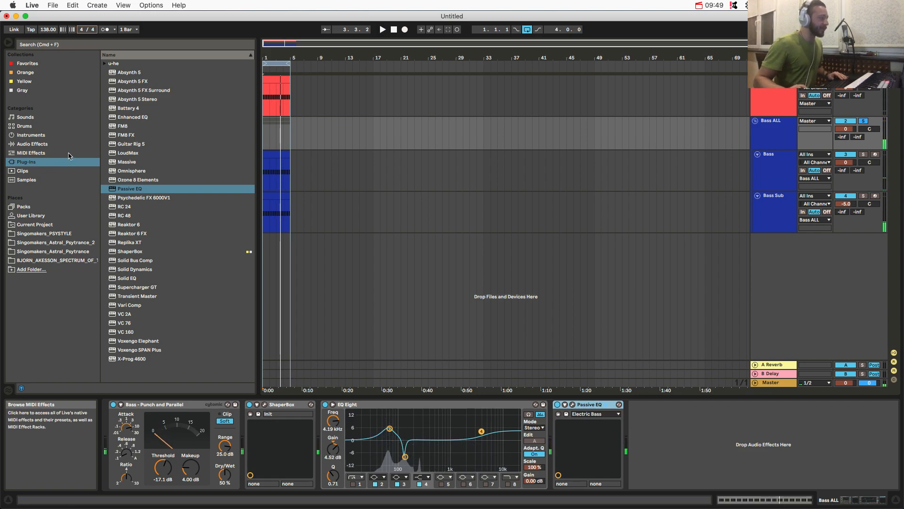
# Add Solid Bus Comp after Passive EQ on the Bass ALL group and load its Mix Glue preset.
pyautogui.click(32, 145)
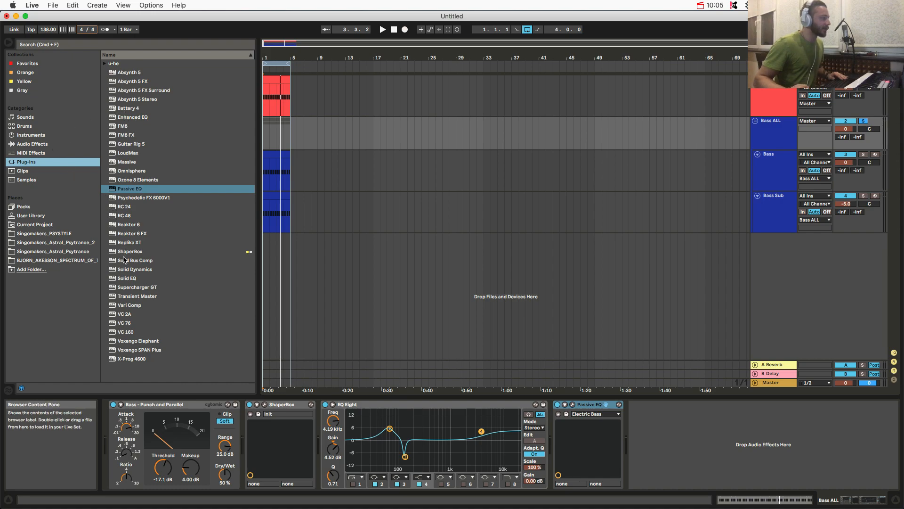
pyautogui.click(129, 270)
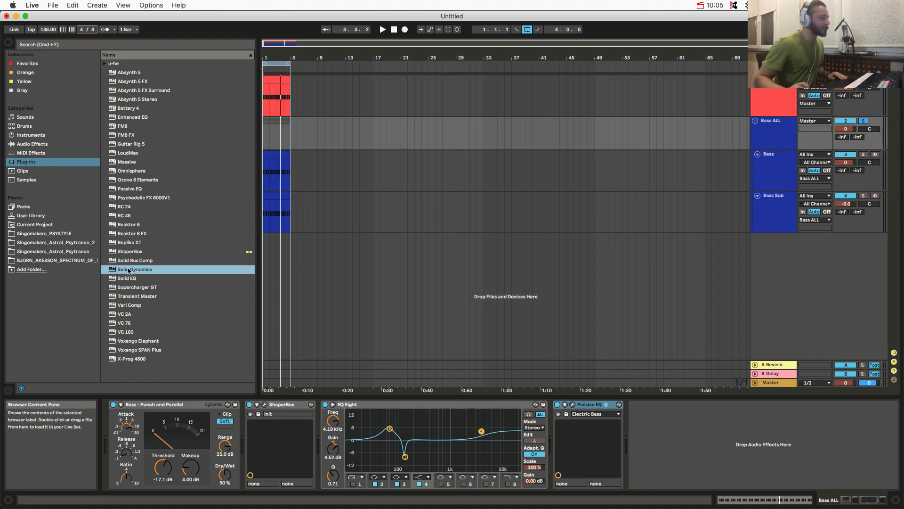
pyautogui.click(134, 261)
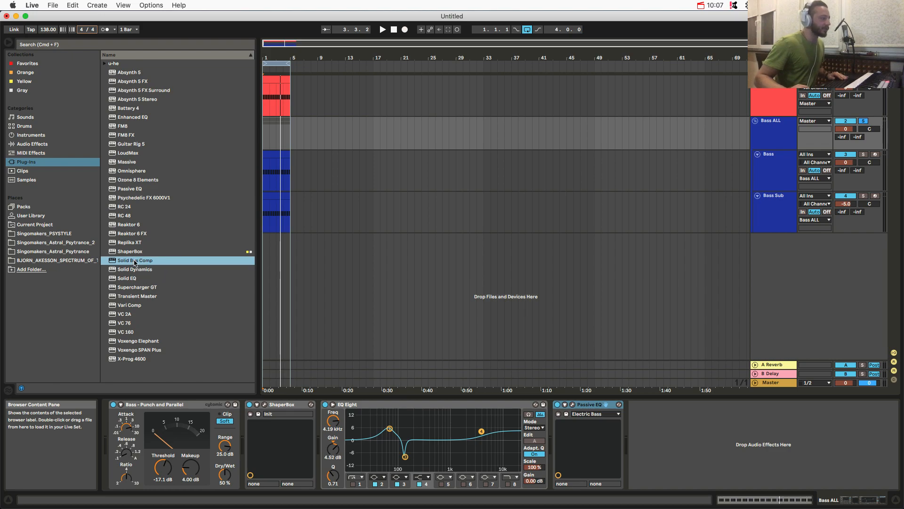
pyautogui.moveTo(127, 260); pyautogui.dragTo(686, 460)
pyautogui.moveTo(490, 183); pyautogui.dragTo(685, 460)
pyautogui.click(401, 154)
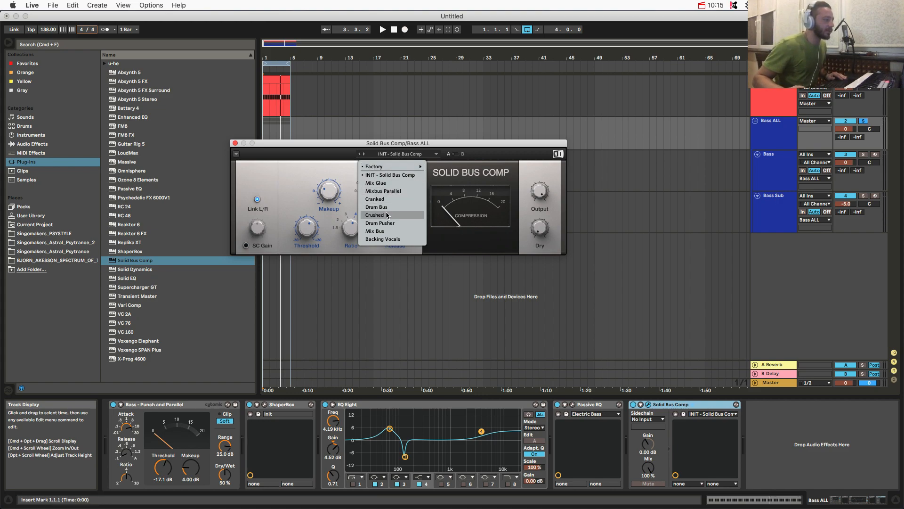
pyautogui.click(382, 183)
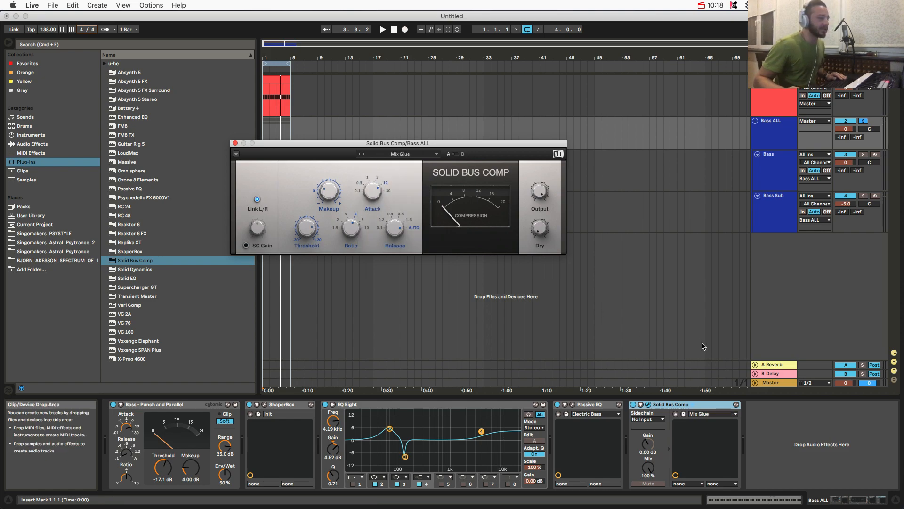
# Switch Solid Bus Comp to the Mixbus Parallel preset while the bass loop plays.
pyautogui.press('space')
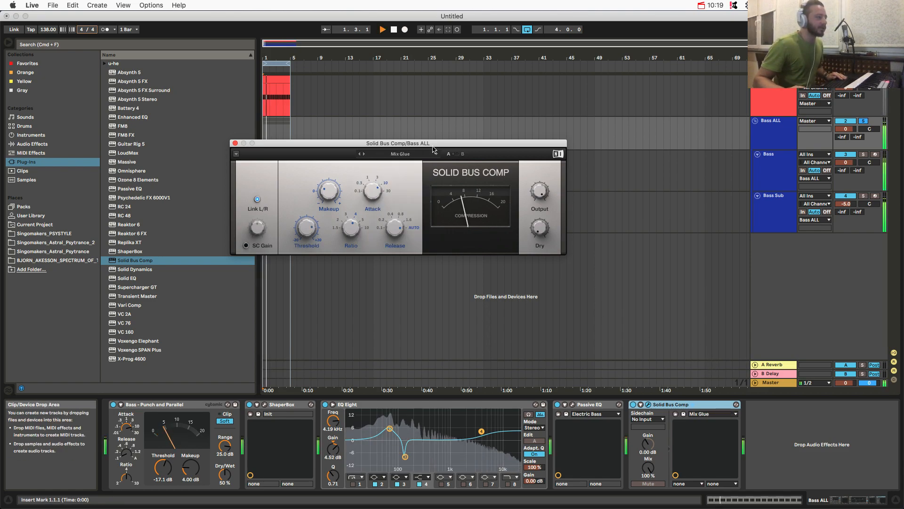
pyautogui.click(400, 153)
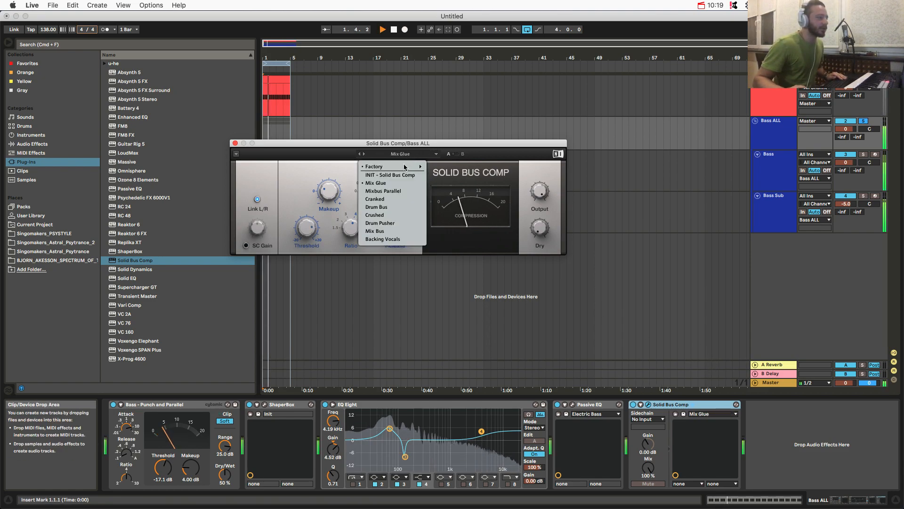
pyautogui.click(382, 192)
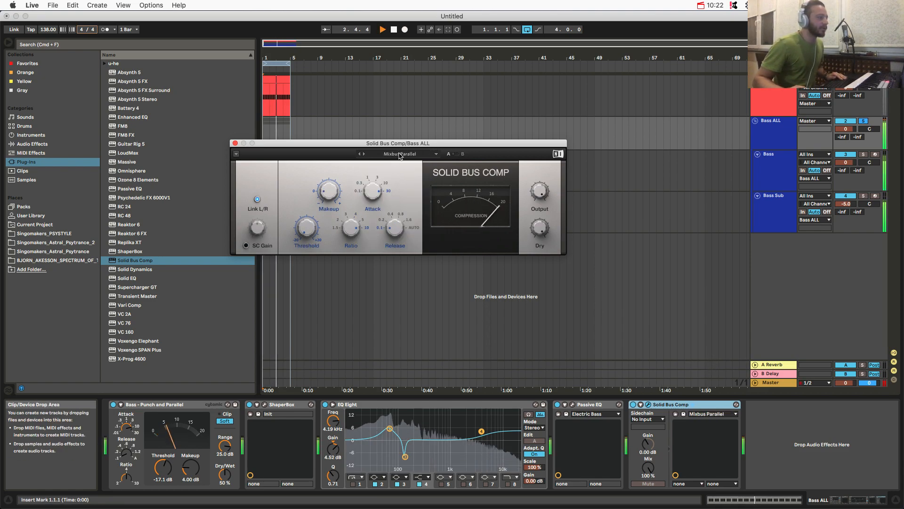
# Close Solid Bus Comp, add Utility's Mono preset after it on Bass ALL, and audition the loop.
pyautogui.click(235, 143)
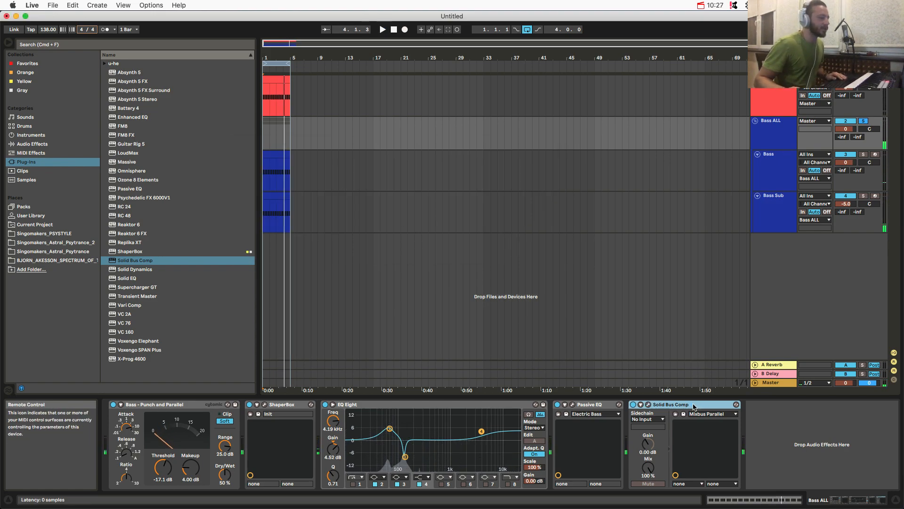
pyautogui.press('space')
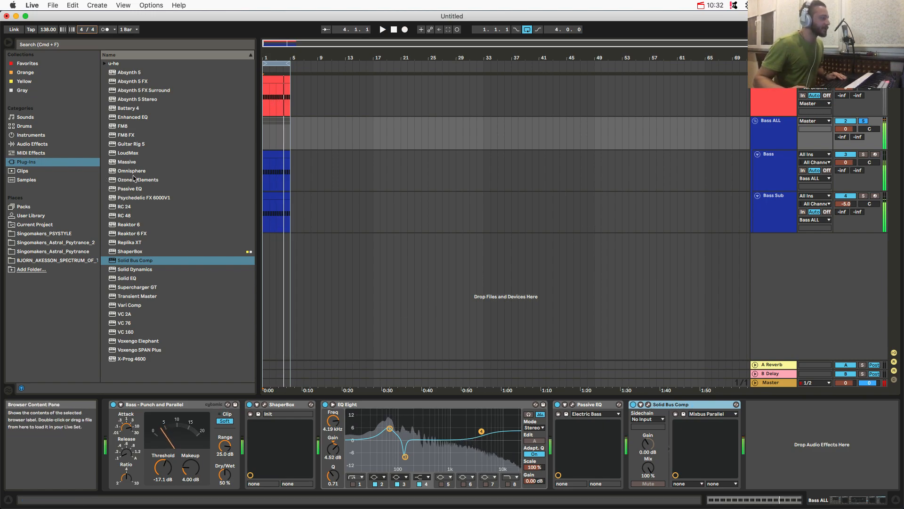
pyautogui.click(32, 144)
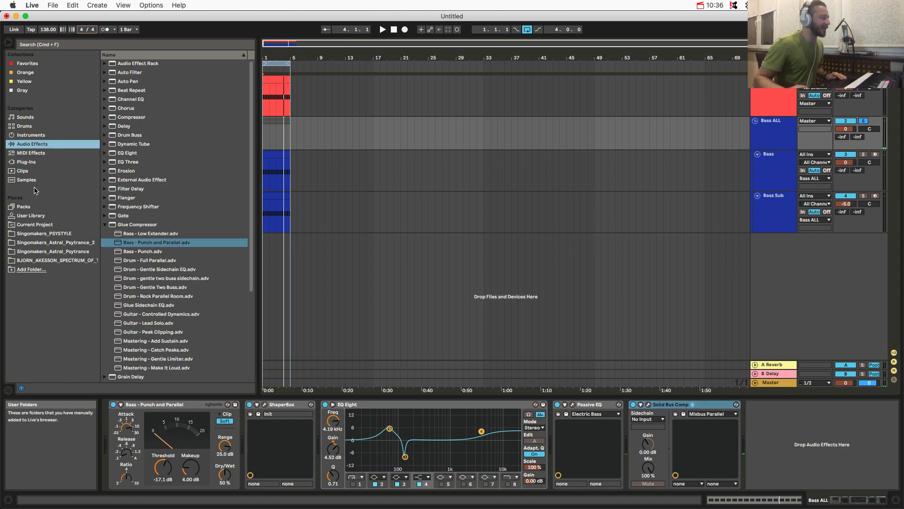
pyautogui.click(26, 162)
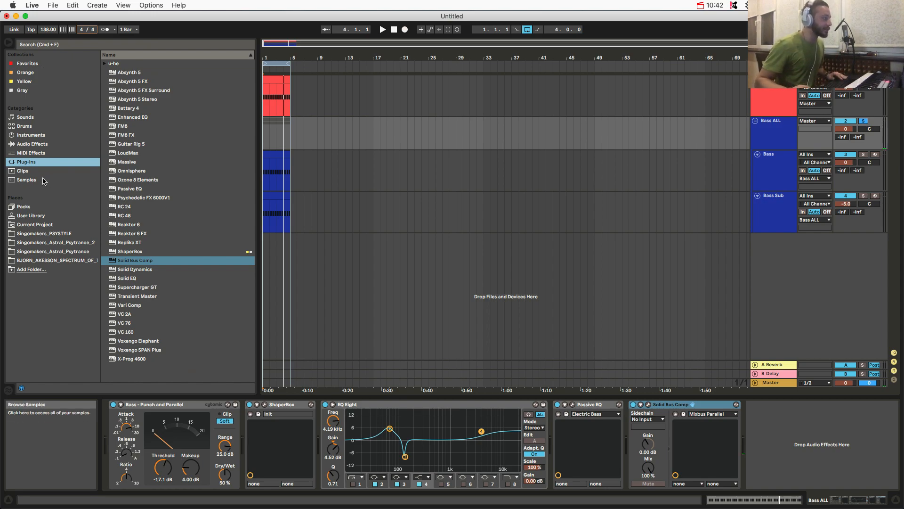
pyautogui.click(34, 144)
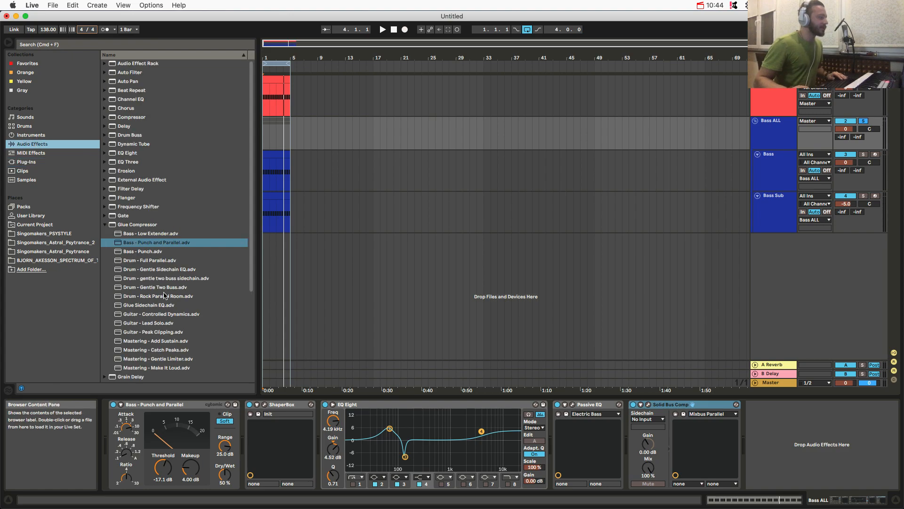
pyautogui.click(105, 224)
pyautogui.click(105, 340)
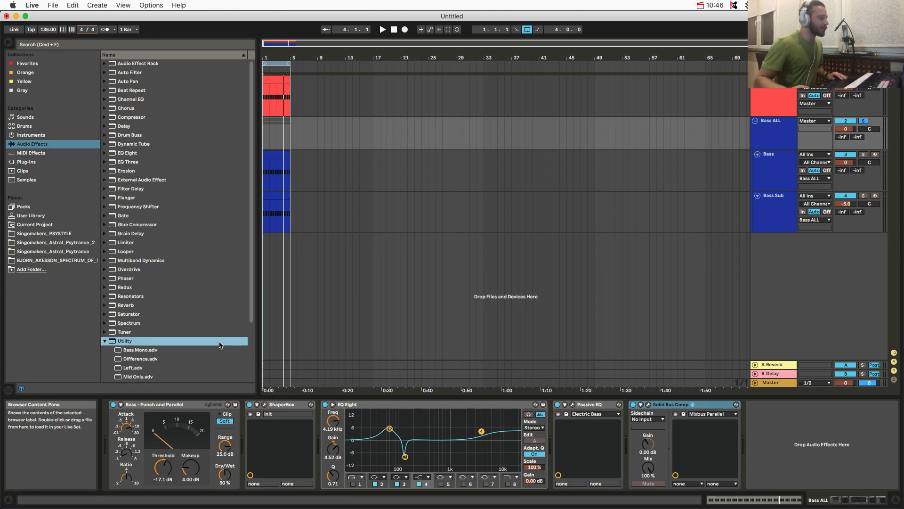
pyautogui.click(138, 280)
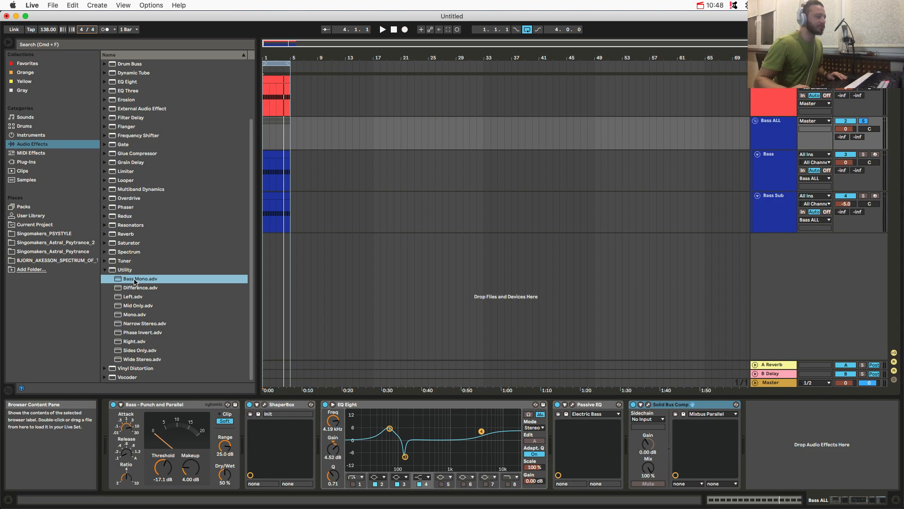
pyautogui.moveTo(134, 314); pyautogui.dragTo(809, 449)
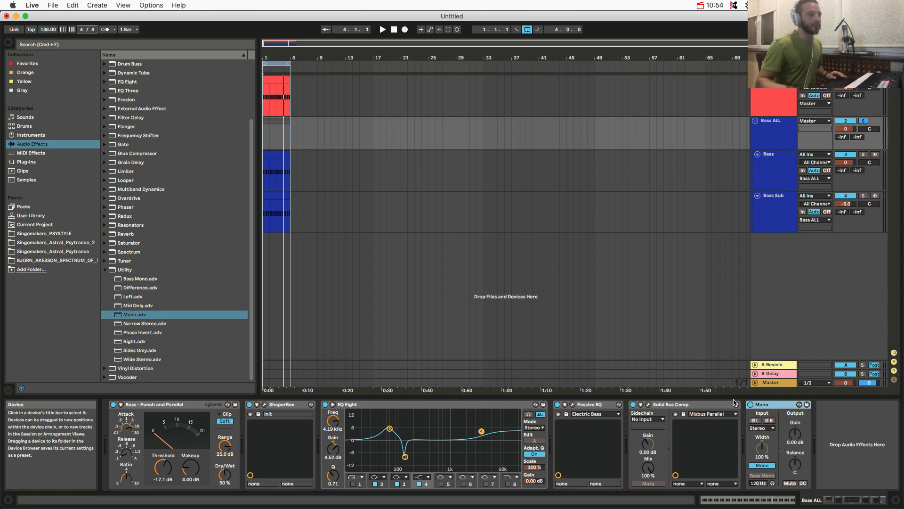
pyautogui.press('space')
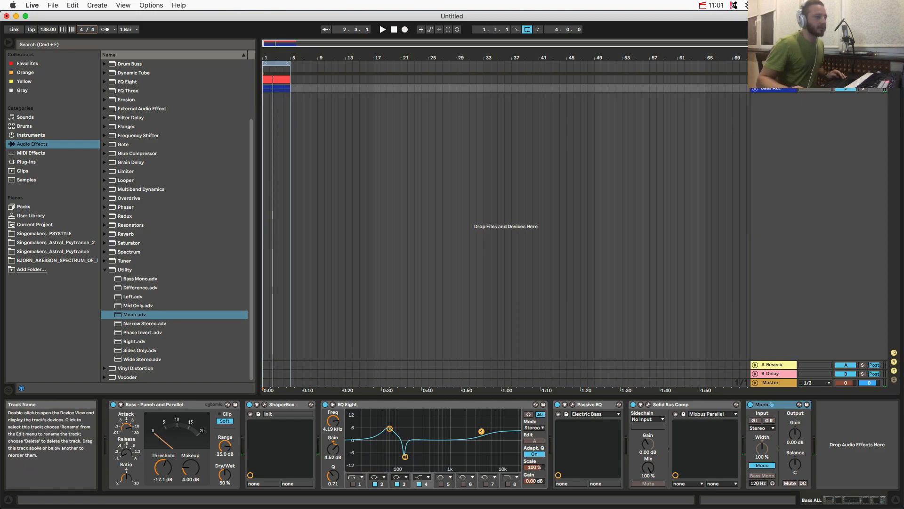
# Group the Kick and Bass ALL tracks together, play the loop, and select the new group track.
pyautogui.click(770, 90)
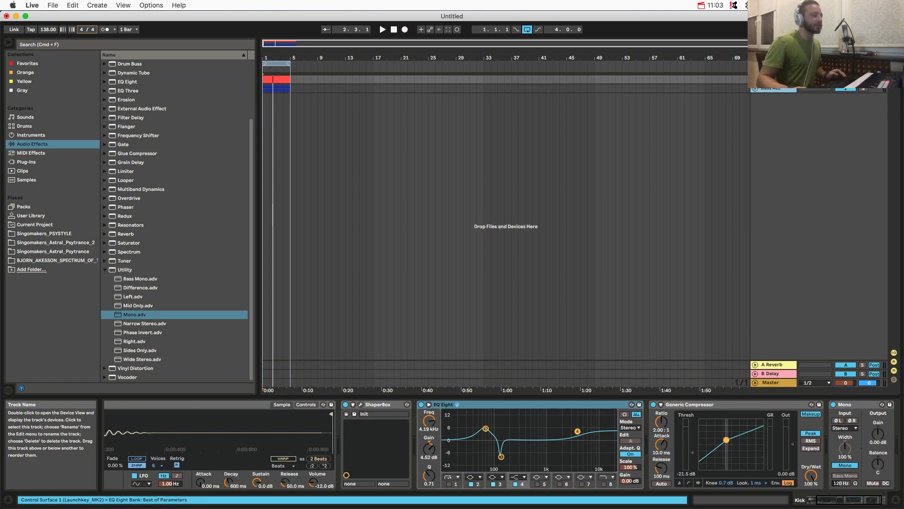
pyautogui.rightClick(772, 89)
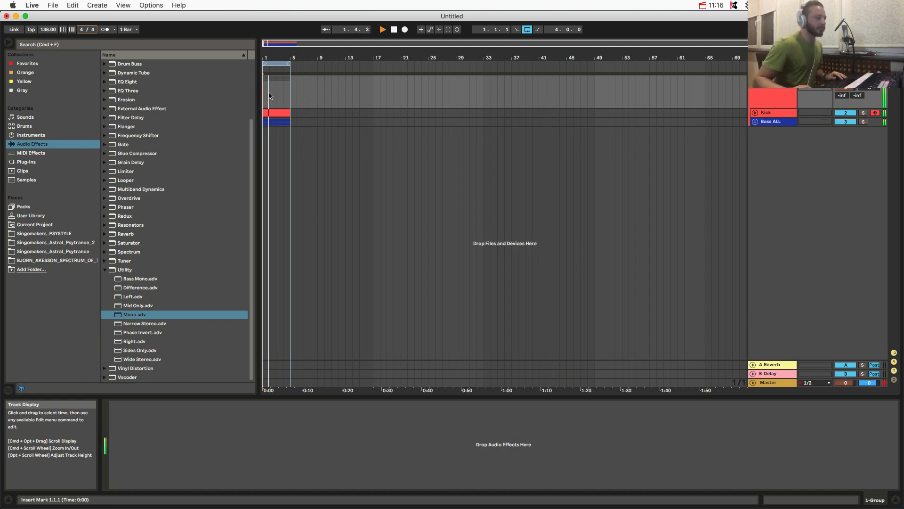
pyautogui.press('space')
pyautogui.click(782, 89)
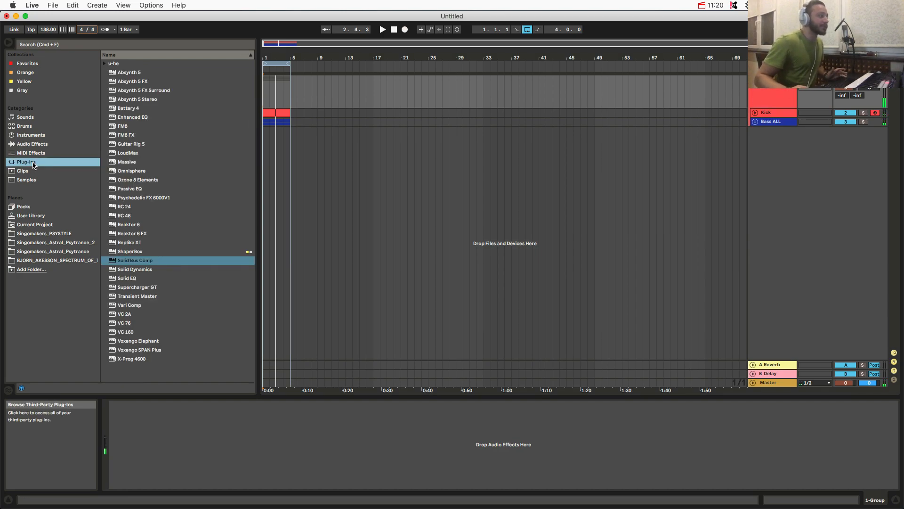
# Add Glue Compressor's Bass - Low Extender preset to the new kick and bass group and audition the loop.
pyautogui.click(28, 162)
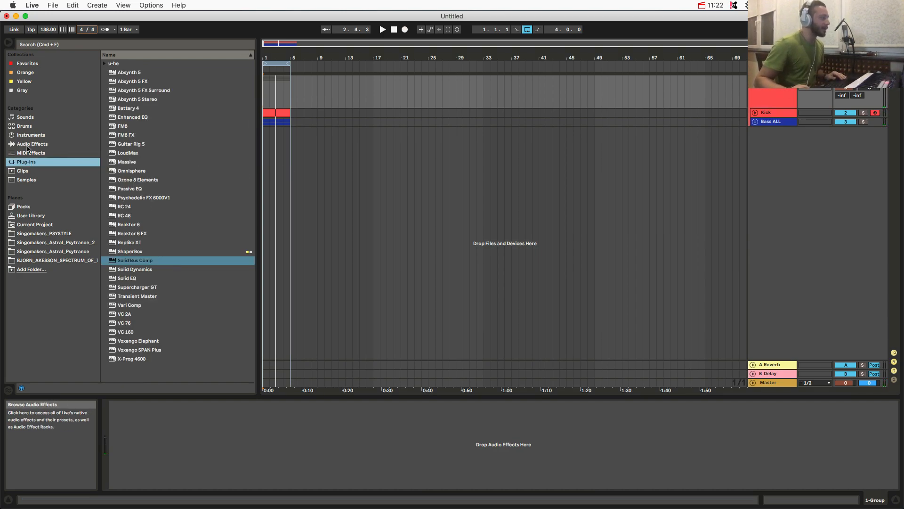
pyautogui.click(32, 144)
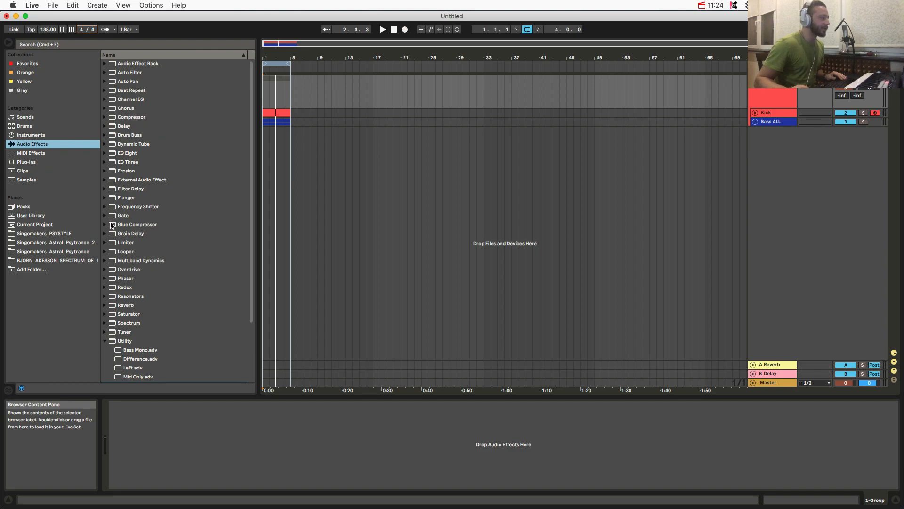
pyautogui.click(112, 225)
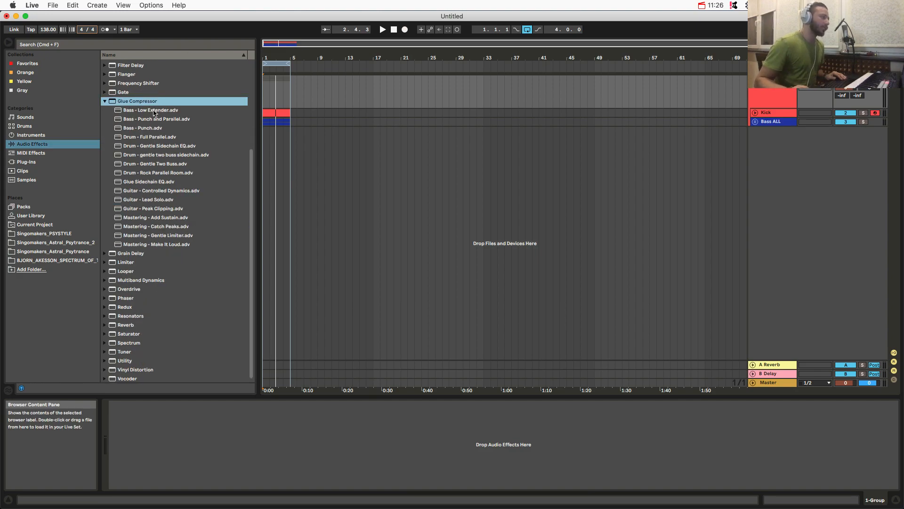
pyautogui.click(154, 112)
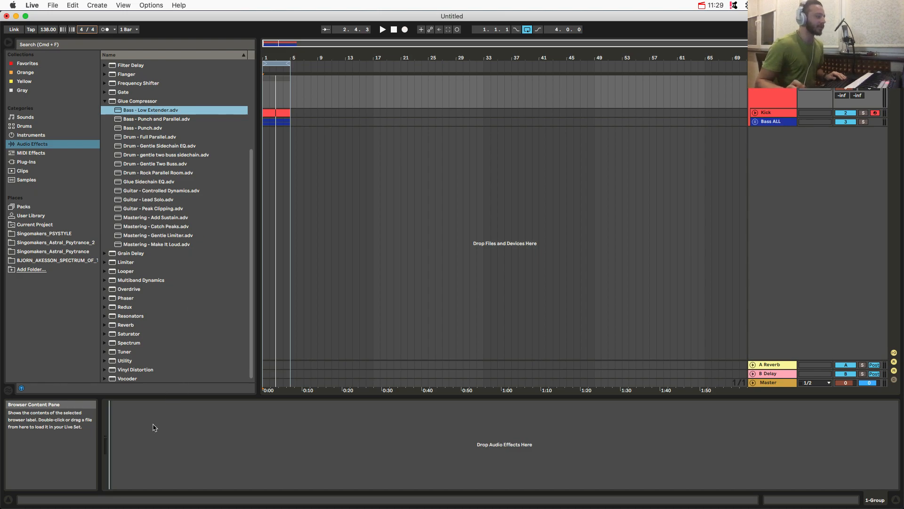
pyautogui.moveTo(153, 425); pyautogui.dragTo(152, 425)
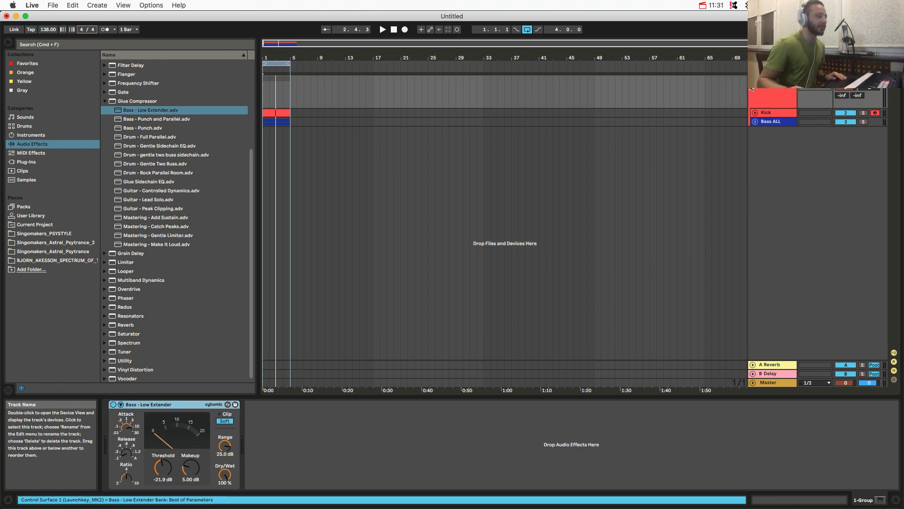
pyautogui.press('space')
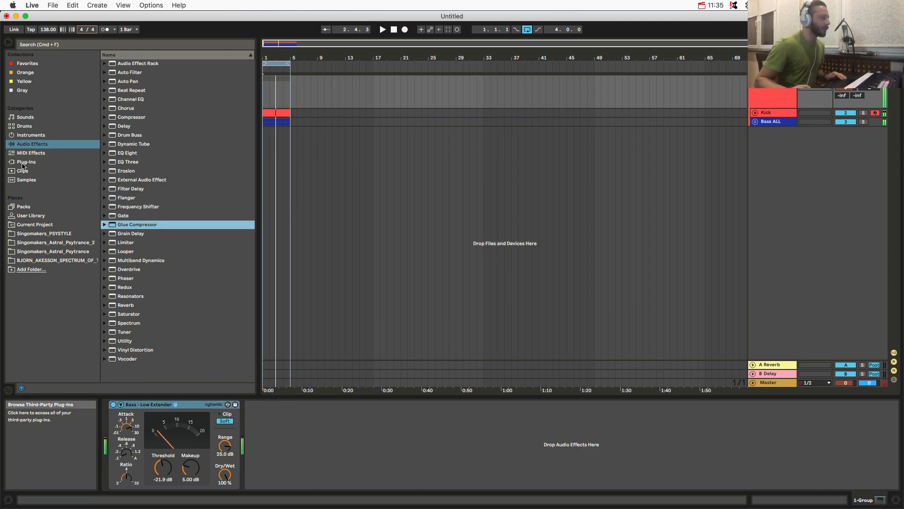
# Add the Solid Bus Comp plug-in after the Glue Compressor on the kick and bass group.
pyautogui.press('Down')
pyautogui.press('Down')
pyautogui.press('Down')
pyautogui.press('Down')
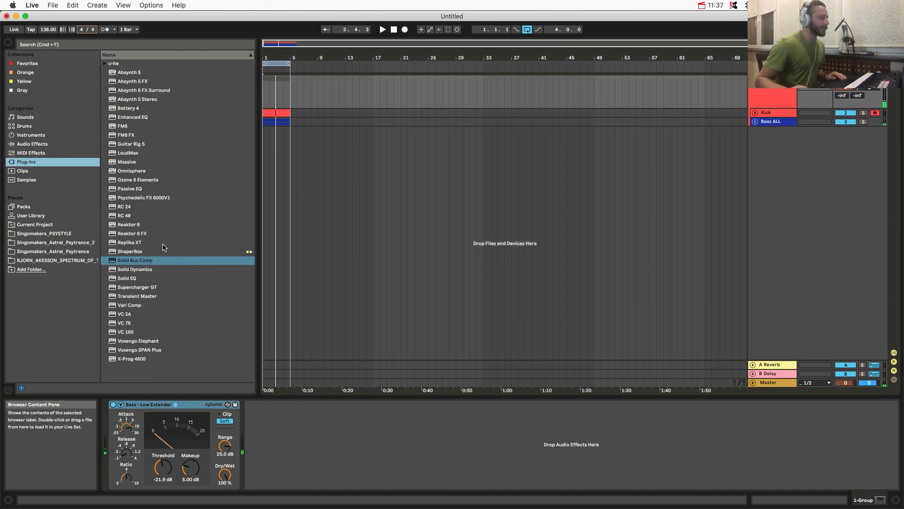
pyautogui.click(132, 272)
pyautogui.moveTo(131, 262); pyautogui.dragTo(309, 466)
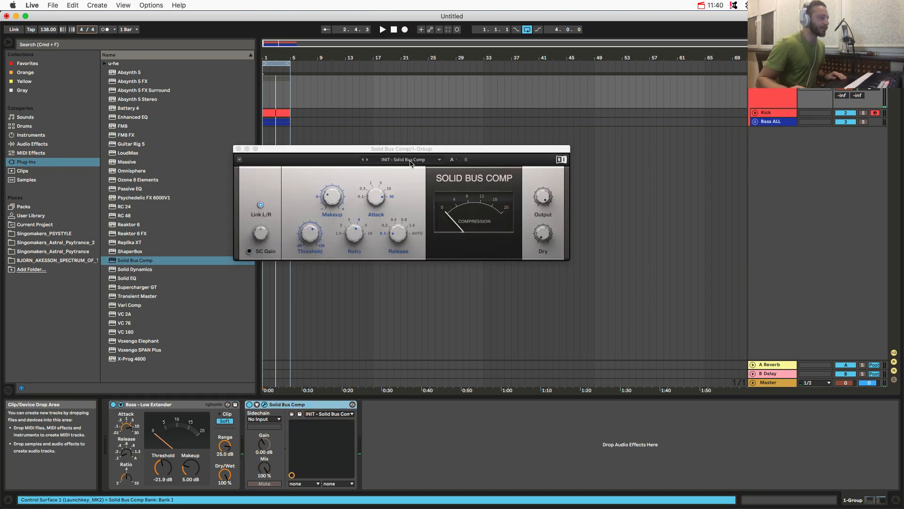
# Audition Solid Bus Comp's Mix Glue and Mix Bus presets over the loop, settle on Mixbus Parallel, and close the plug-in window.
pyautogui.click(410, 161)
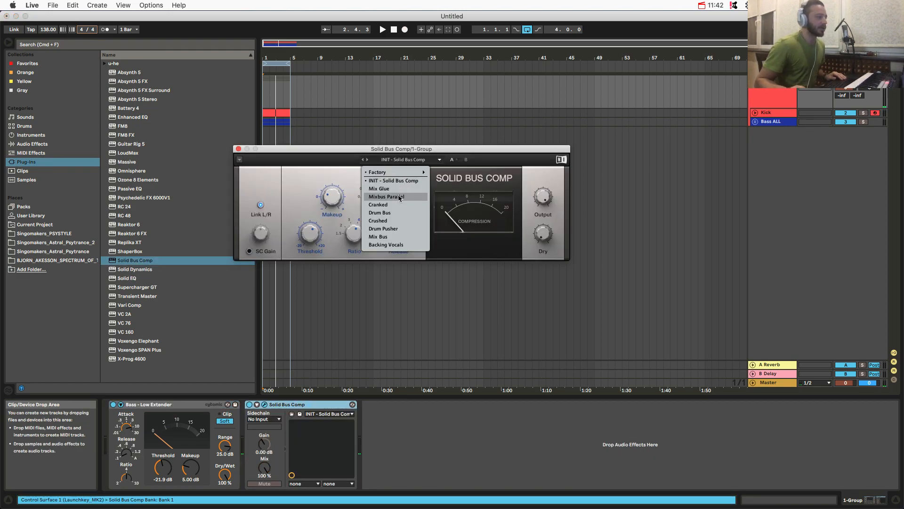
pyautogui.click(379, 189)
pyautogui.press('space')
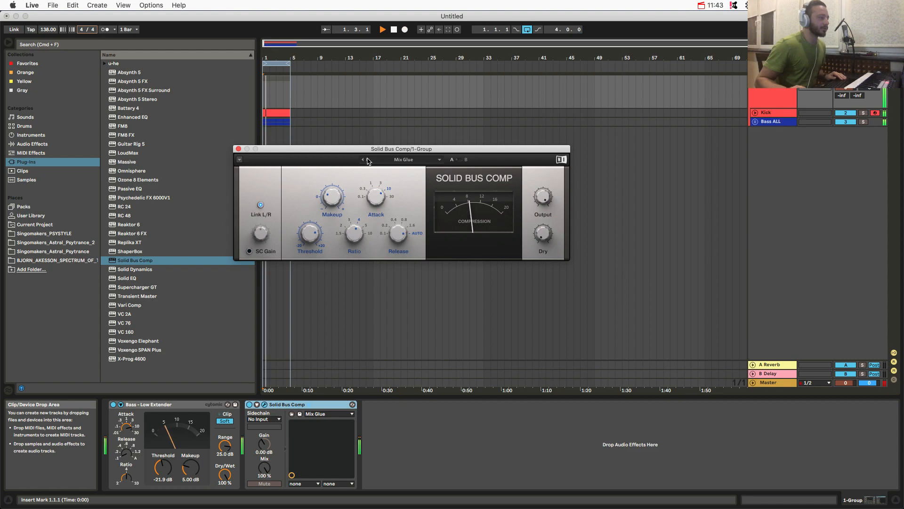
pyautogui.click(395, 161)
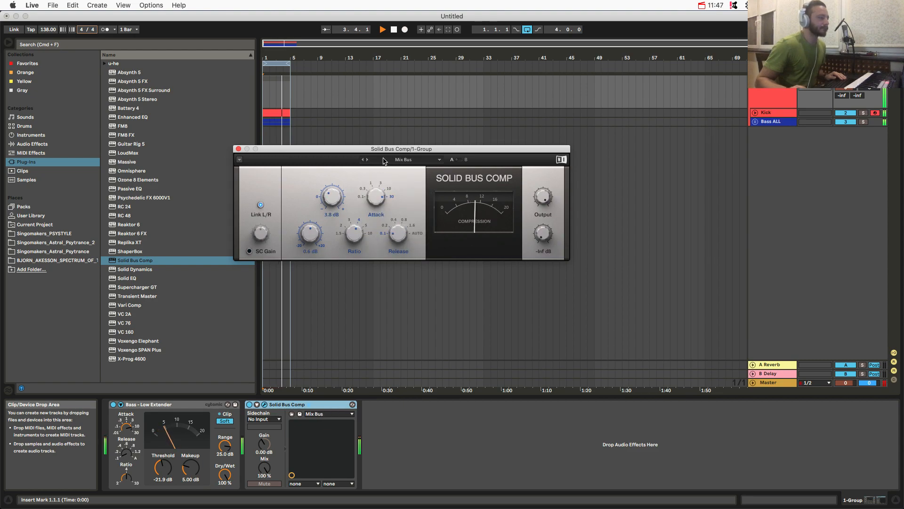
pyautogui.click(239, 149)
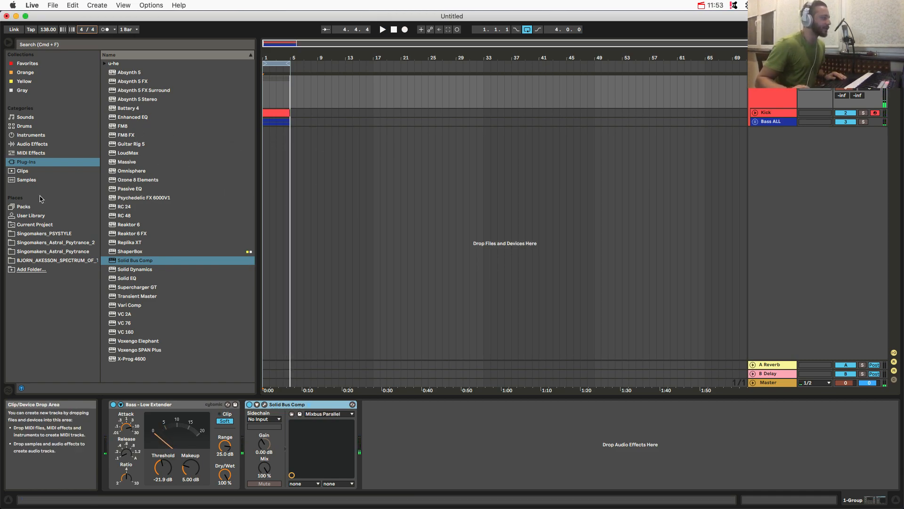
# Add EQ Eight after Solid Bus Comp, disable its low cut, and boost the 4.19 kHz high shelf by 3.33 dB.
pyautogui.click(32, 144)
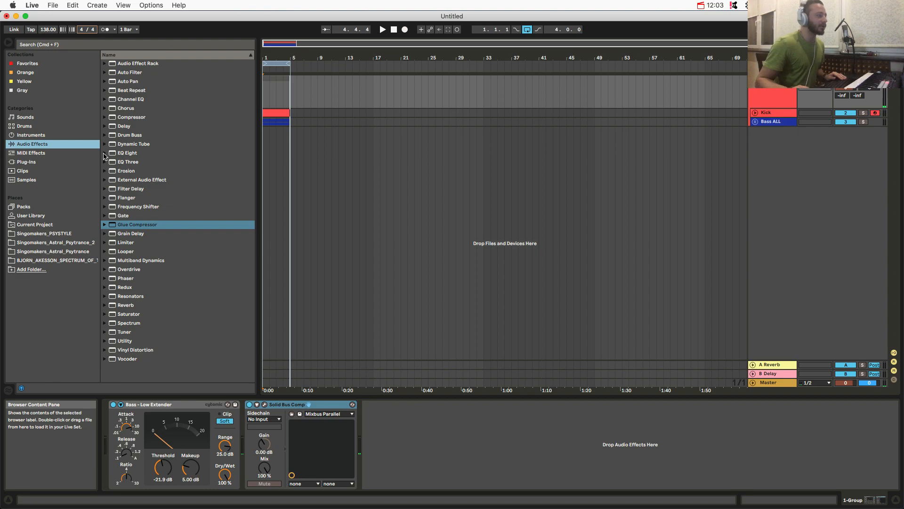
pyautogui.moveTo(112, 157); pyautogui.dragTo(438, 445)
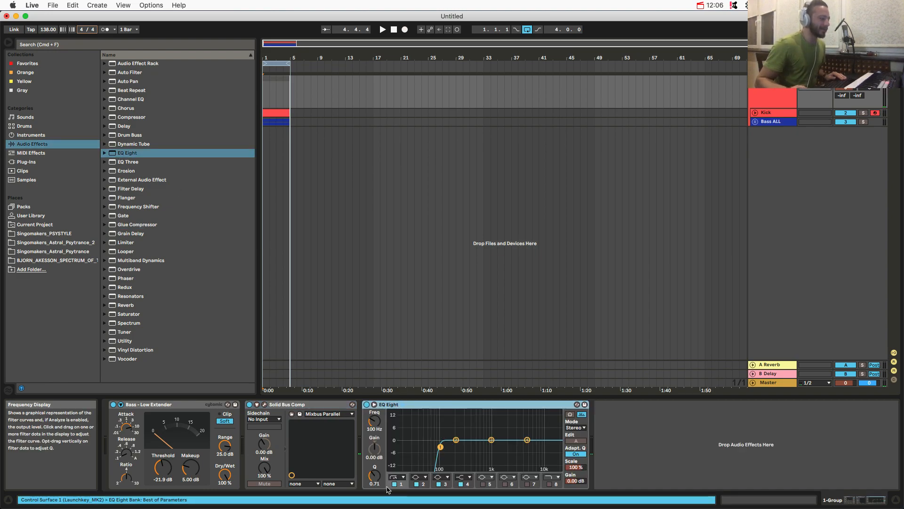
pyautogui.click(527, 439)
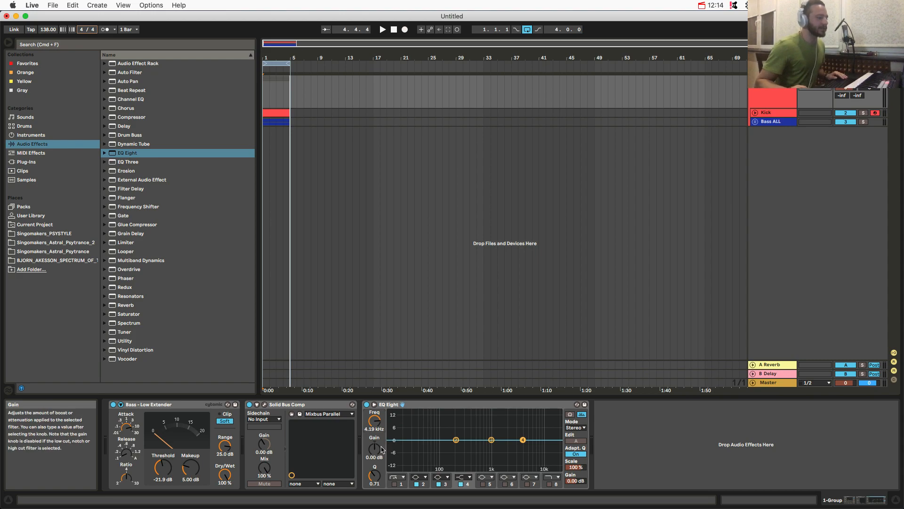
pyautogui.moveTo(375, 448); pyautogui.dragTo(375, 433)
pyautogui.press('space')
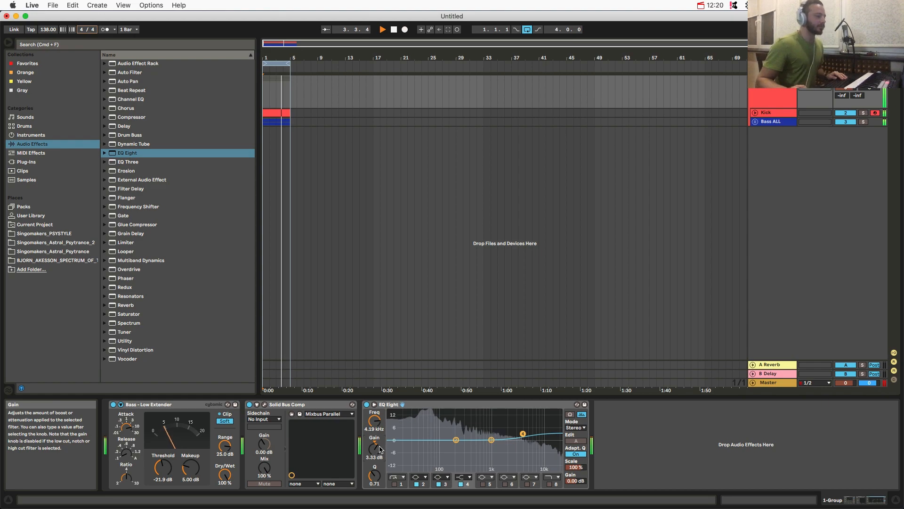
pyautogui.moveTo(375, 442); pyautogui.dragTo(381, 448)
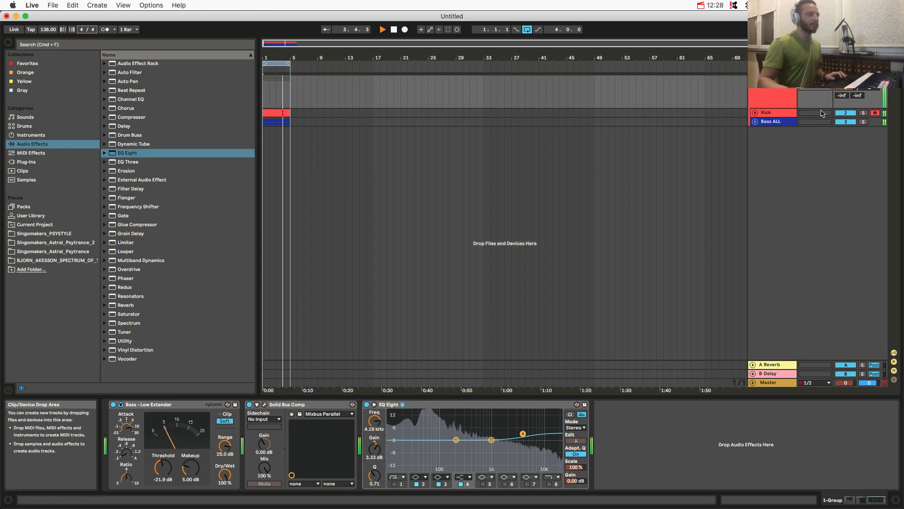
# Unfold Bass ALL and solo Kick, Bass, Bass Sub and Bass ALL in turn during playback, then return to the full mix.
pyautogui.click(863, 113)
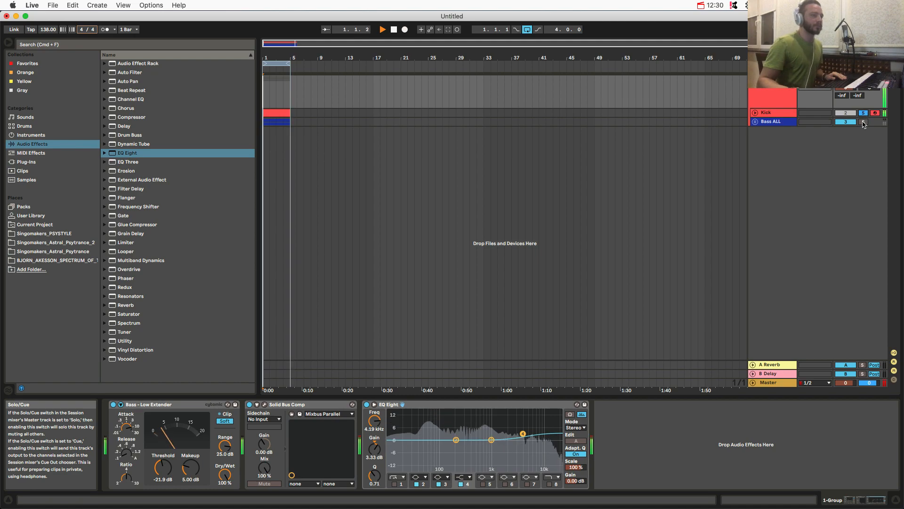
pyautogui.click(755, 122)
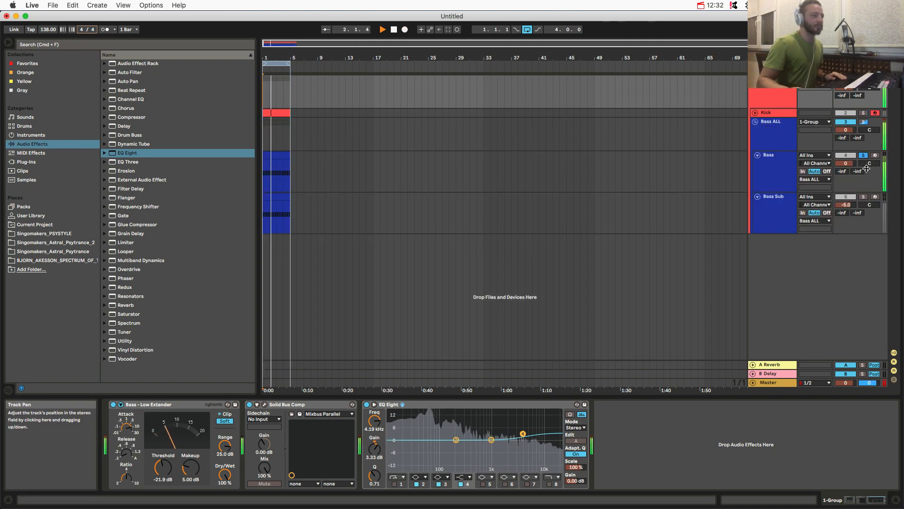
pyautogui.click(863, 197)
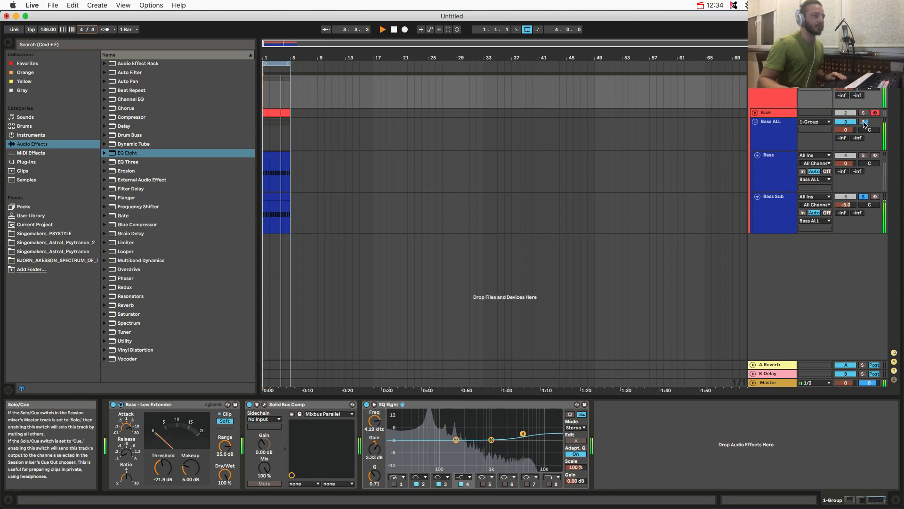
pyautogui.click(864, 122)
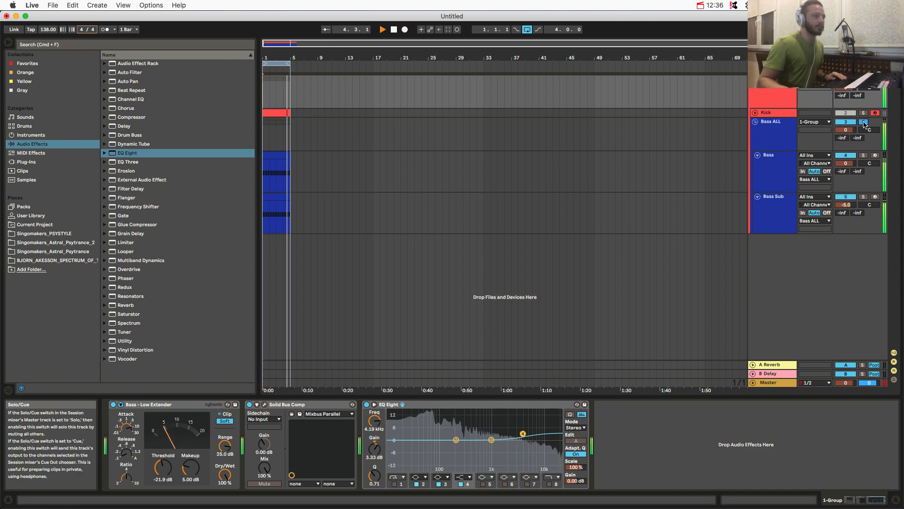
pyautogui.click(864, 122)
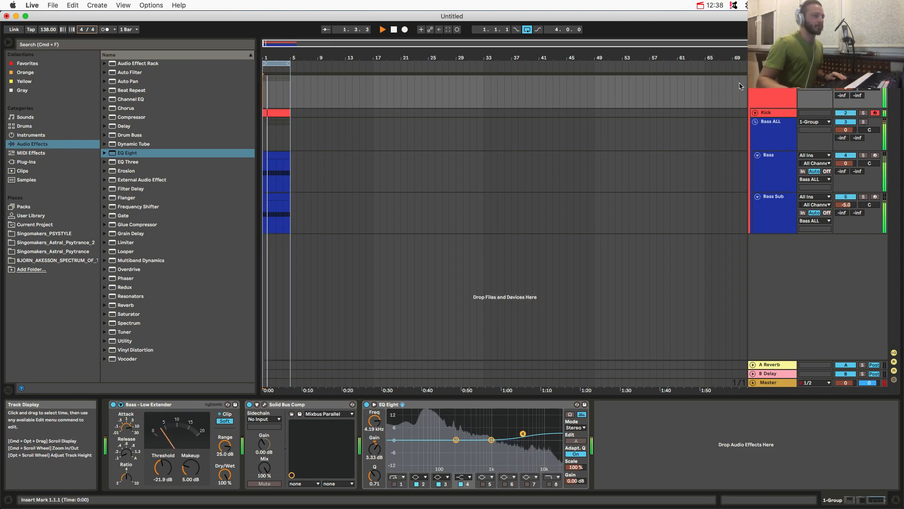